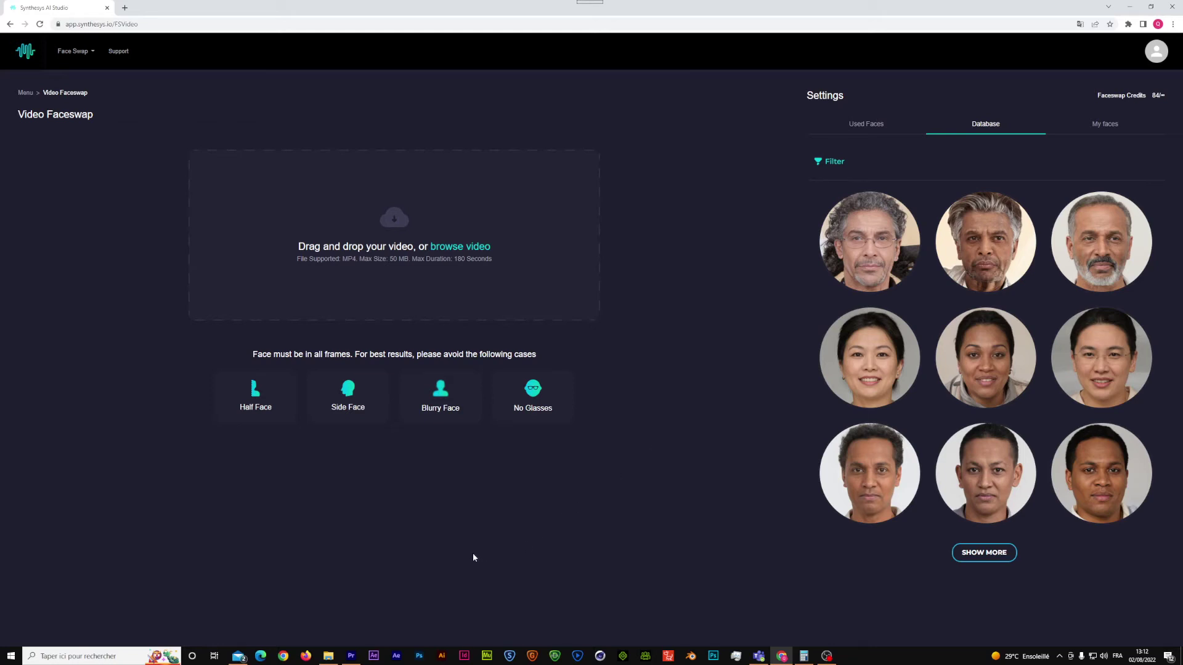
Step: Switch to Premiere Pro and examine the shots on both sides of the cut before the Robert.mp4 clip in the sequence
click(352, 656)
drag(672, 500, 719, 508)
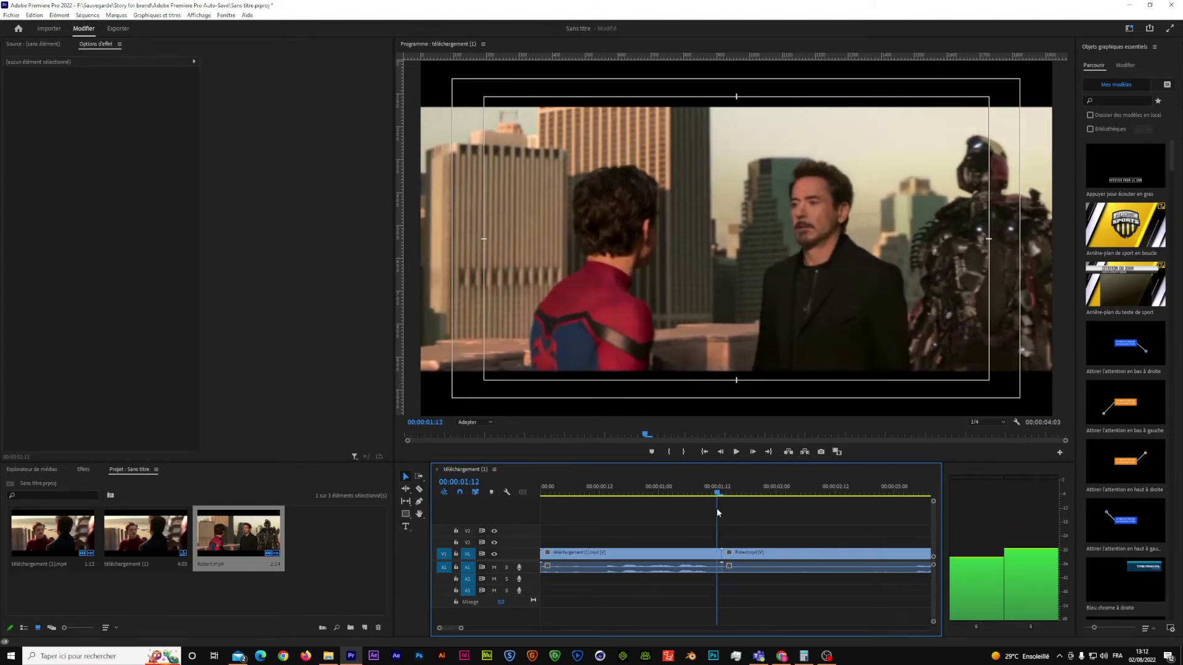
drag(720, 499, 658, 497)
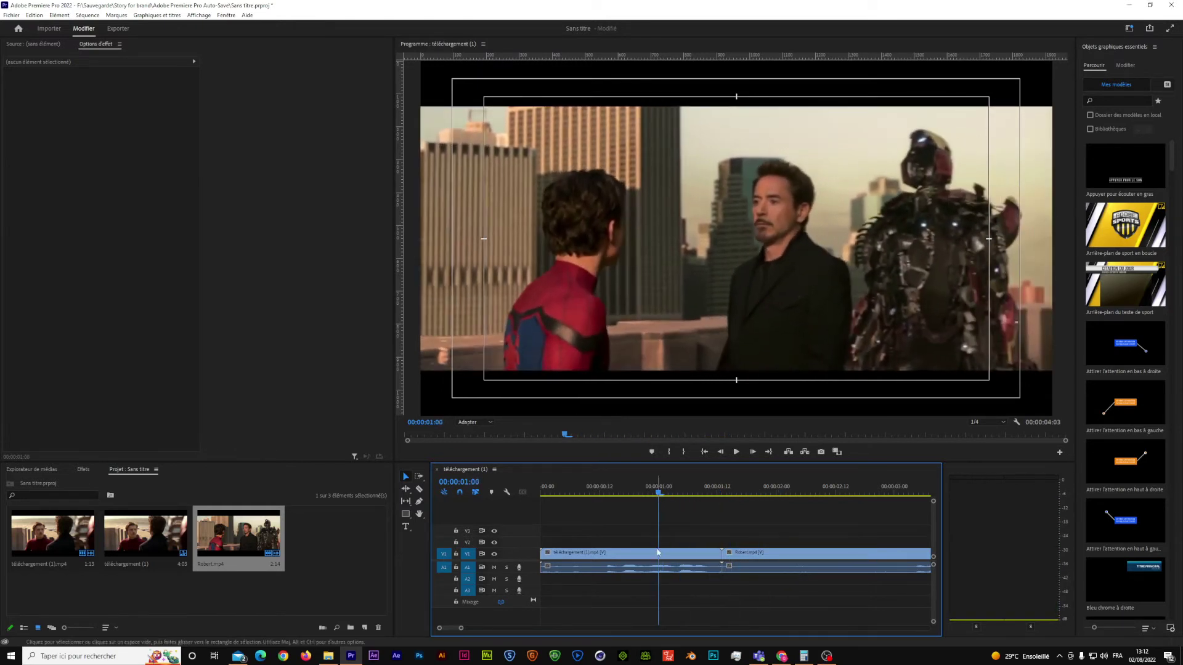
click(670, 554)
click(741, 554)
drag(659, 493, 775, 501)
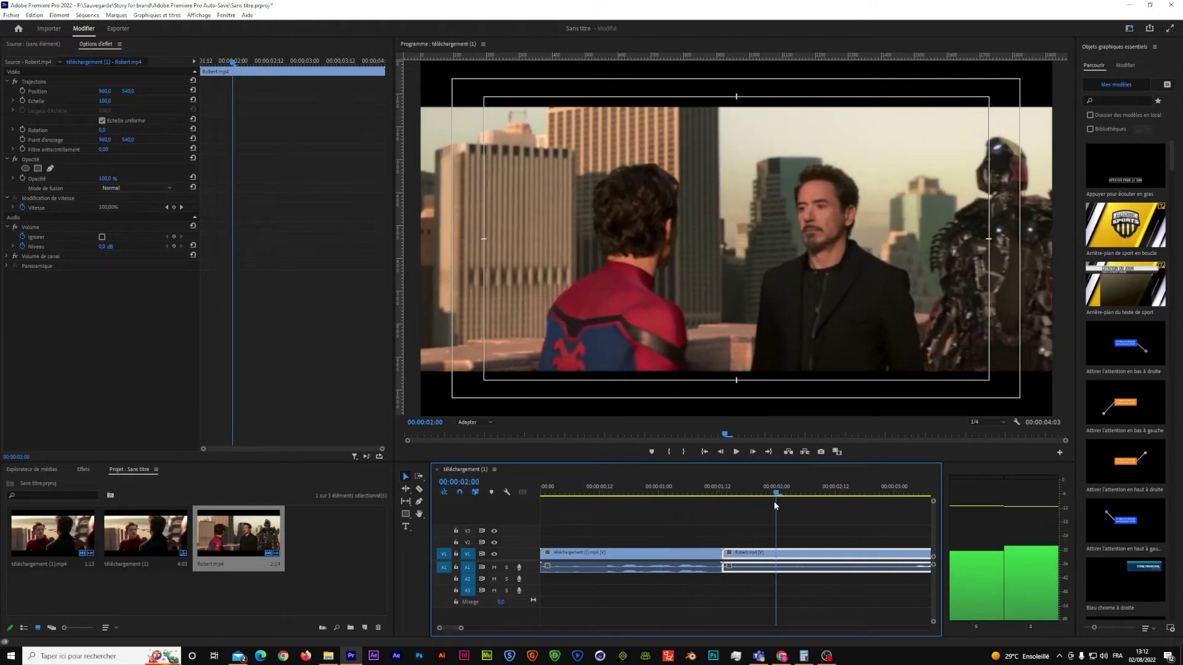
click(781, 655)
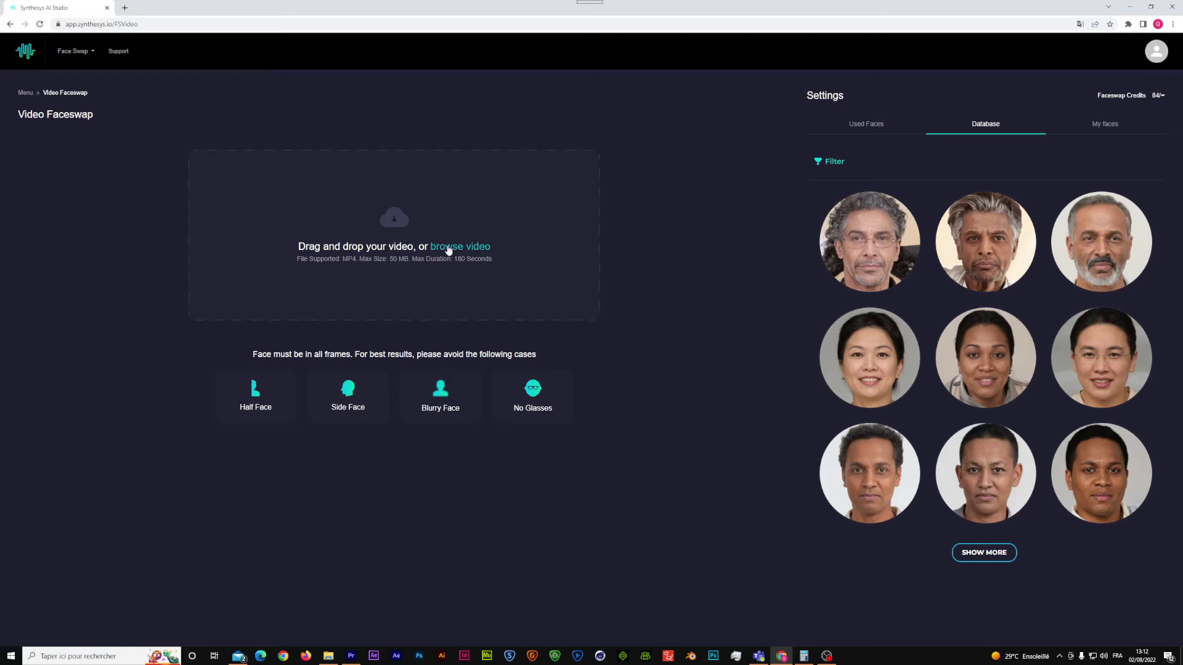
click(349, 658)
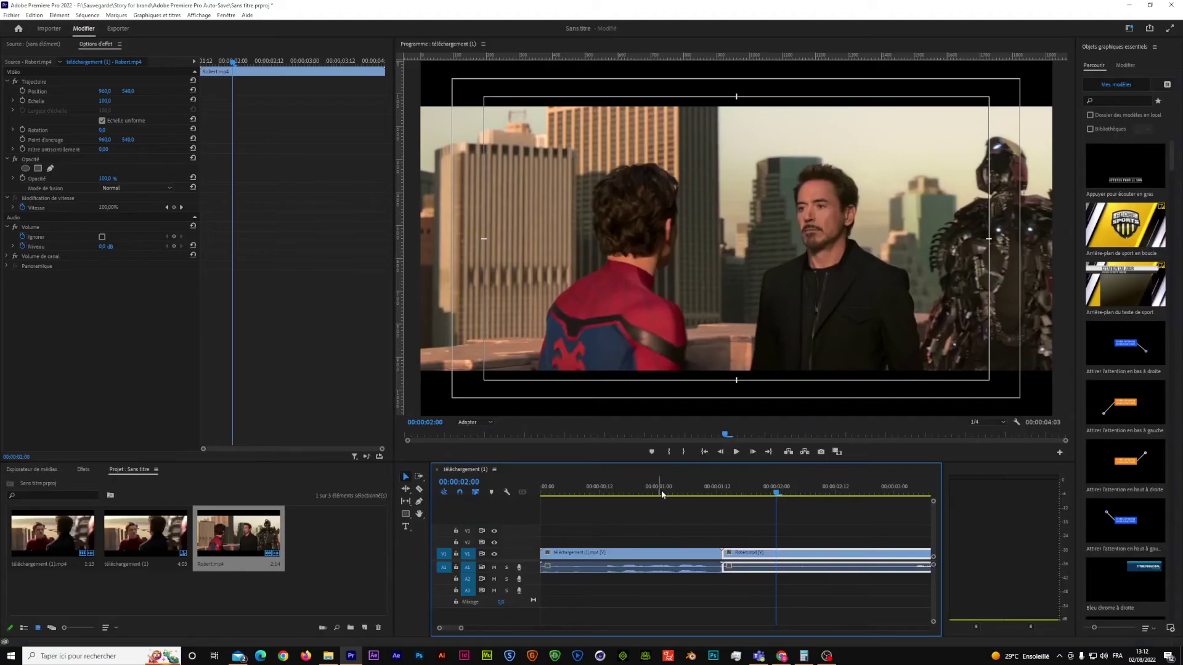
click(585, 553)
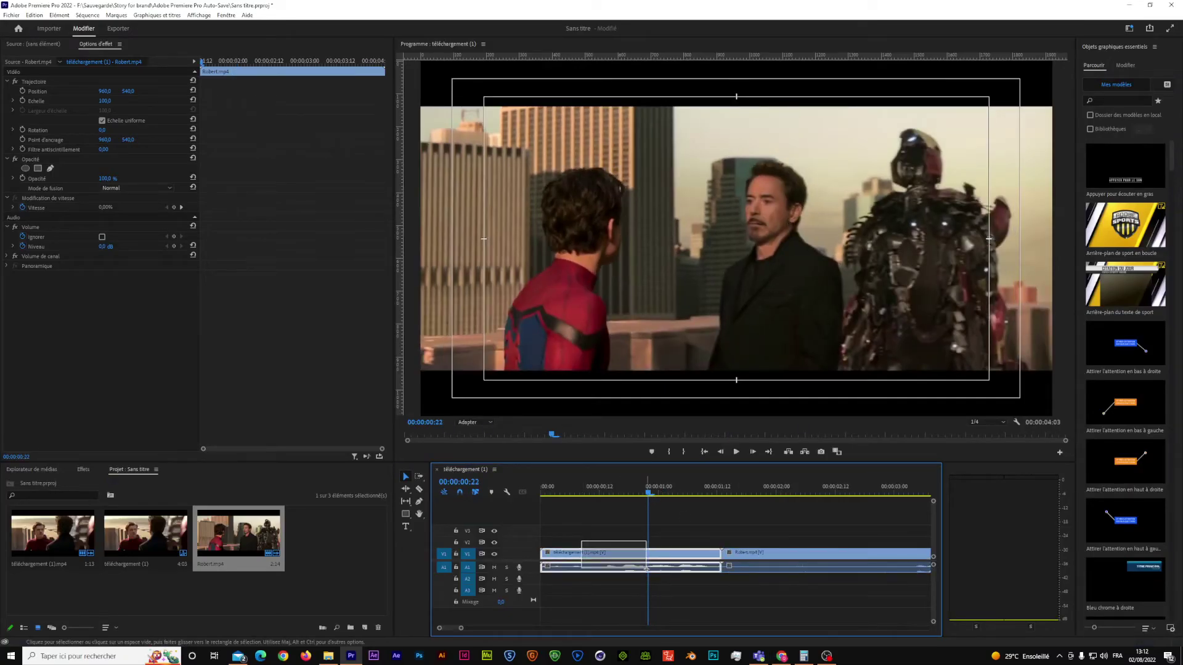
drag(647, 497, 687, 531)
click(757, 560)
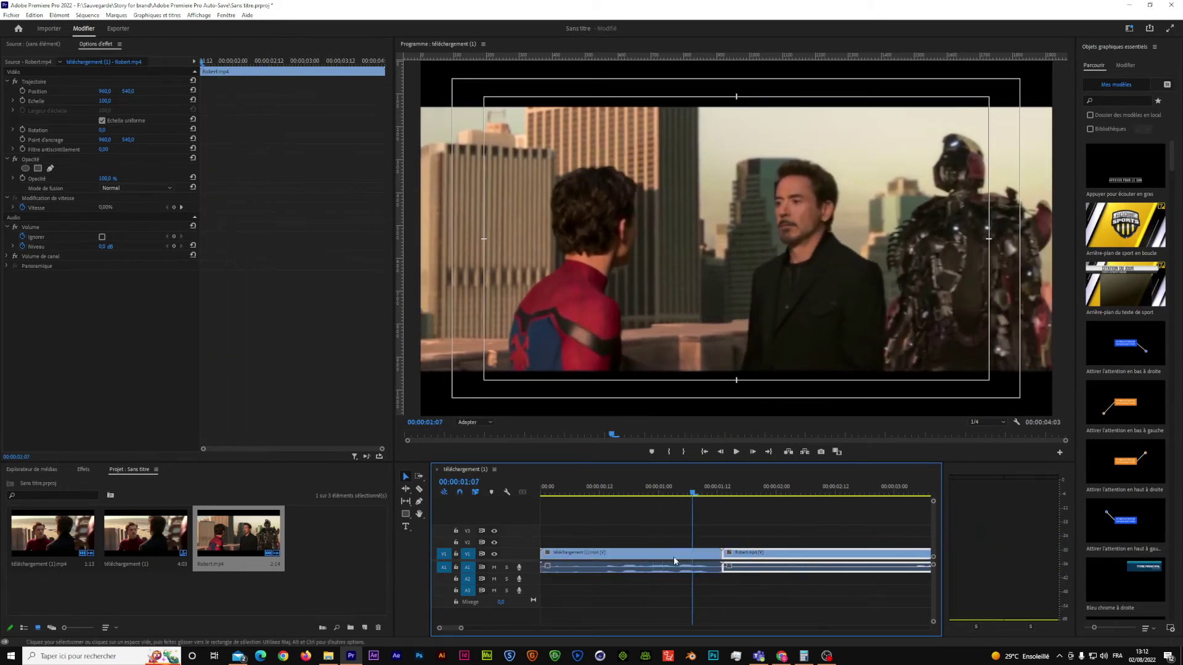
Step: Switch to the Synthesys page in the browser and load Robert.mp4 from the Toy story folder as the faceswap video
click(782, 657)
click(455, 248)
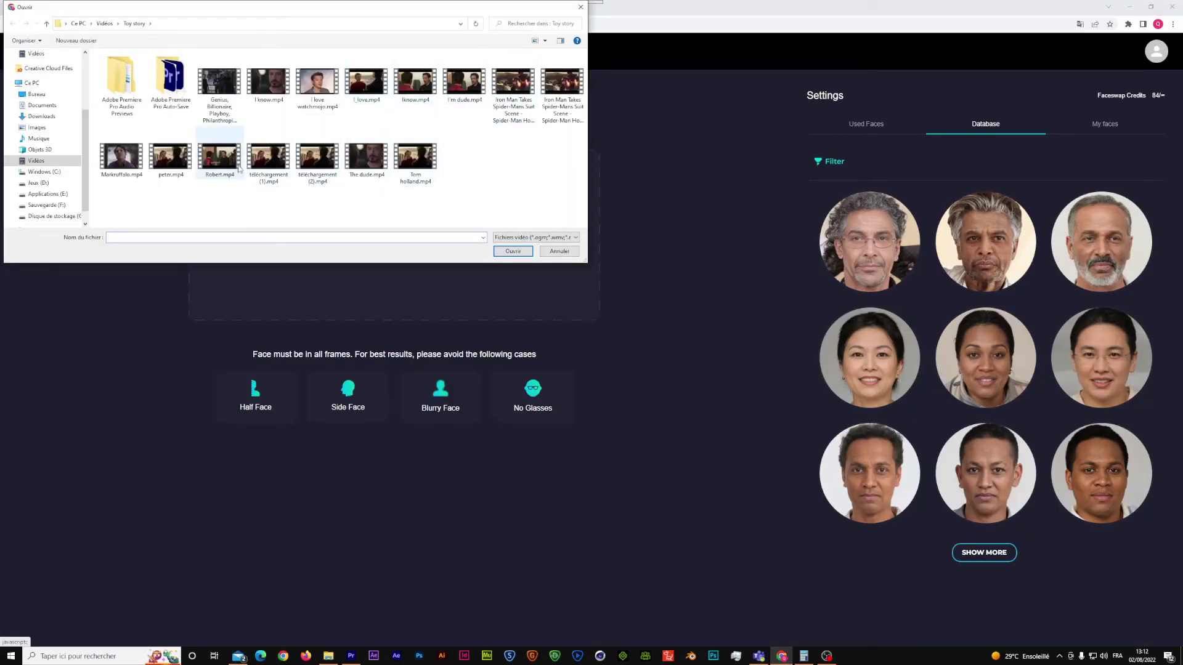
double_click(219, 168)
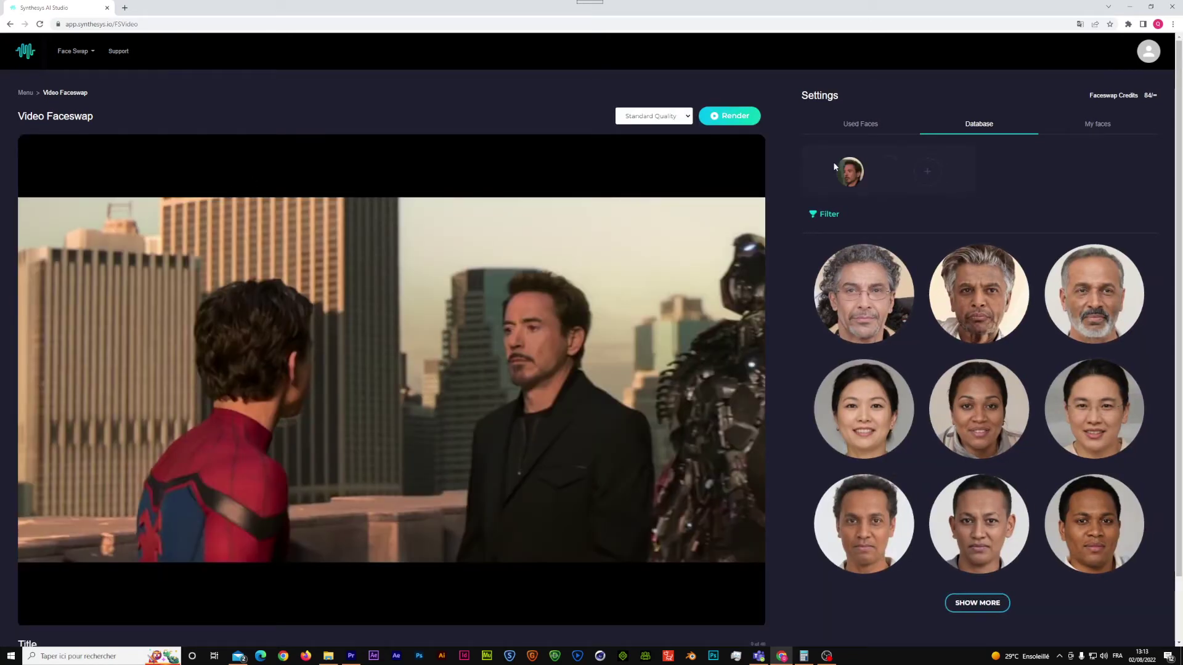
Step: Assign the first portrait among the saved personal faces as the replacement for the face detected in the video
click(1084, 124)
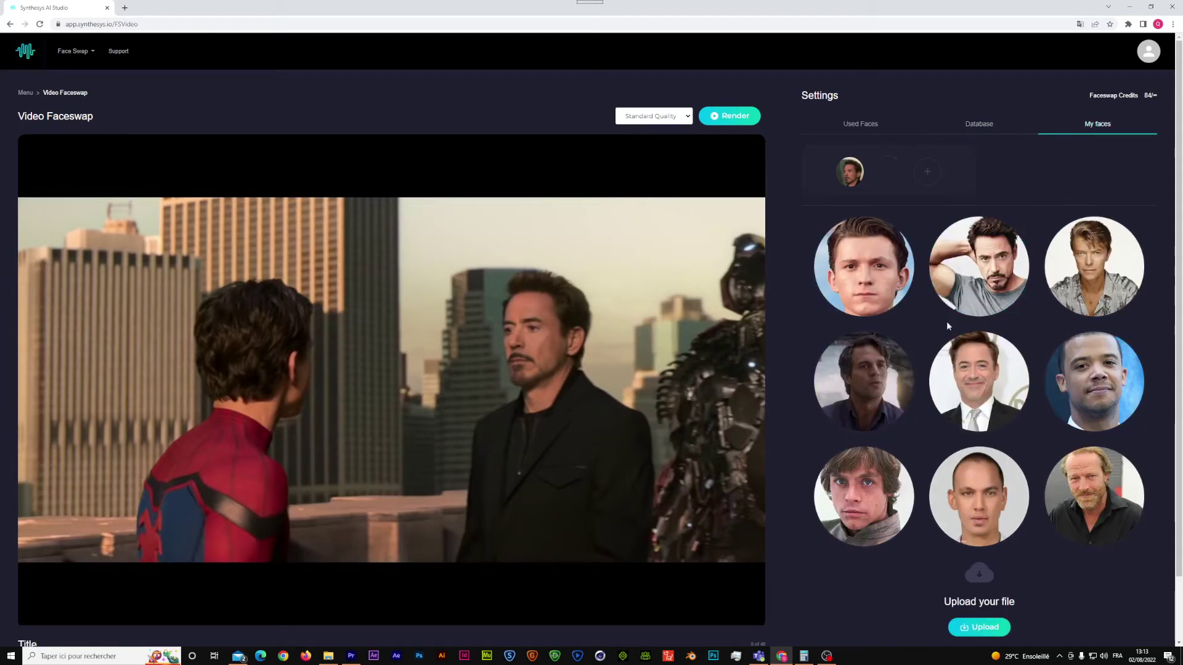
click(865, 278)
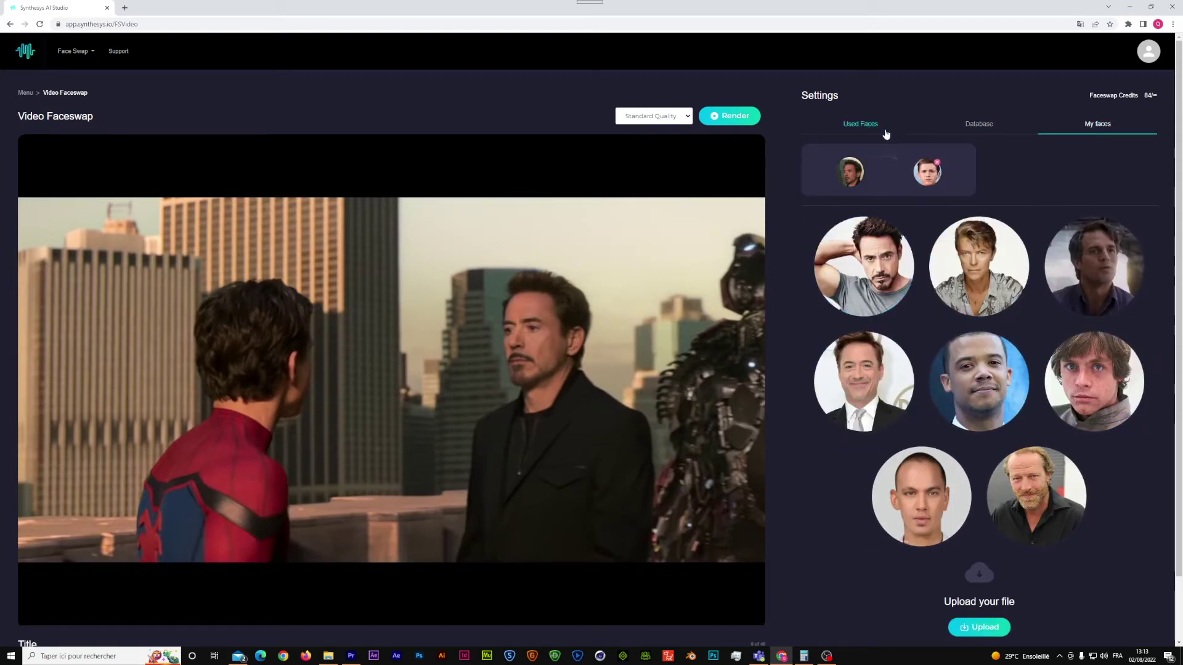
click(994, 629)
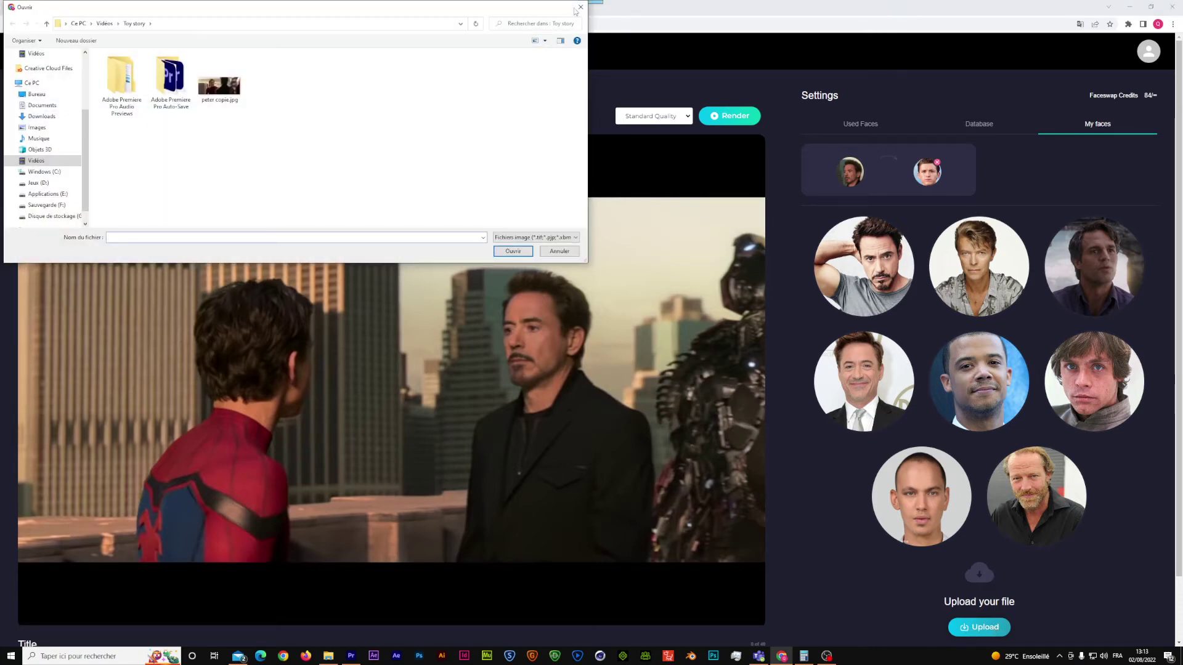
click(581, 7)
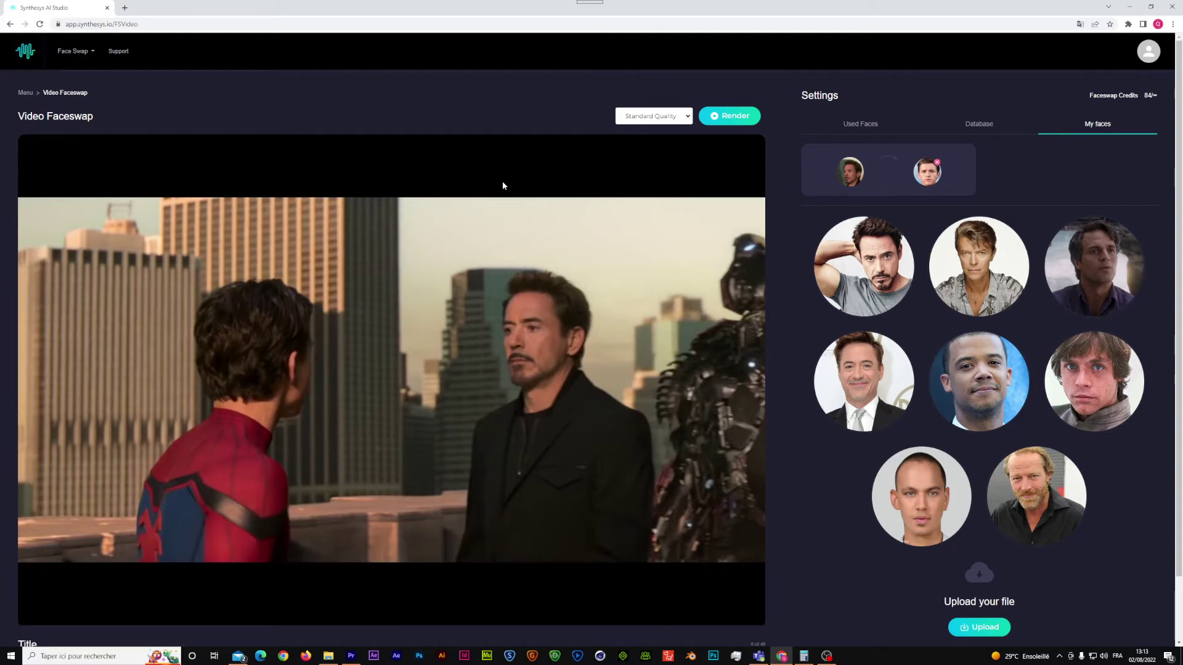
Step: Set the faceswap render quality to High Quality
click(625, 121)
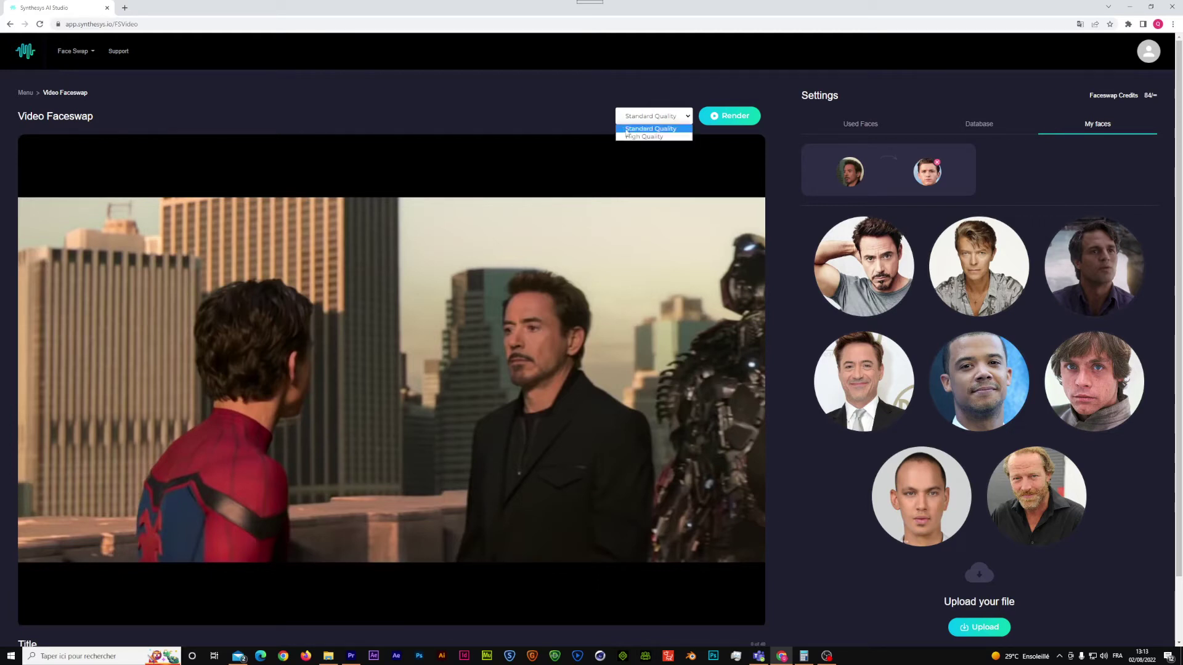
click(625, 134)
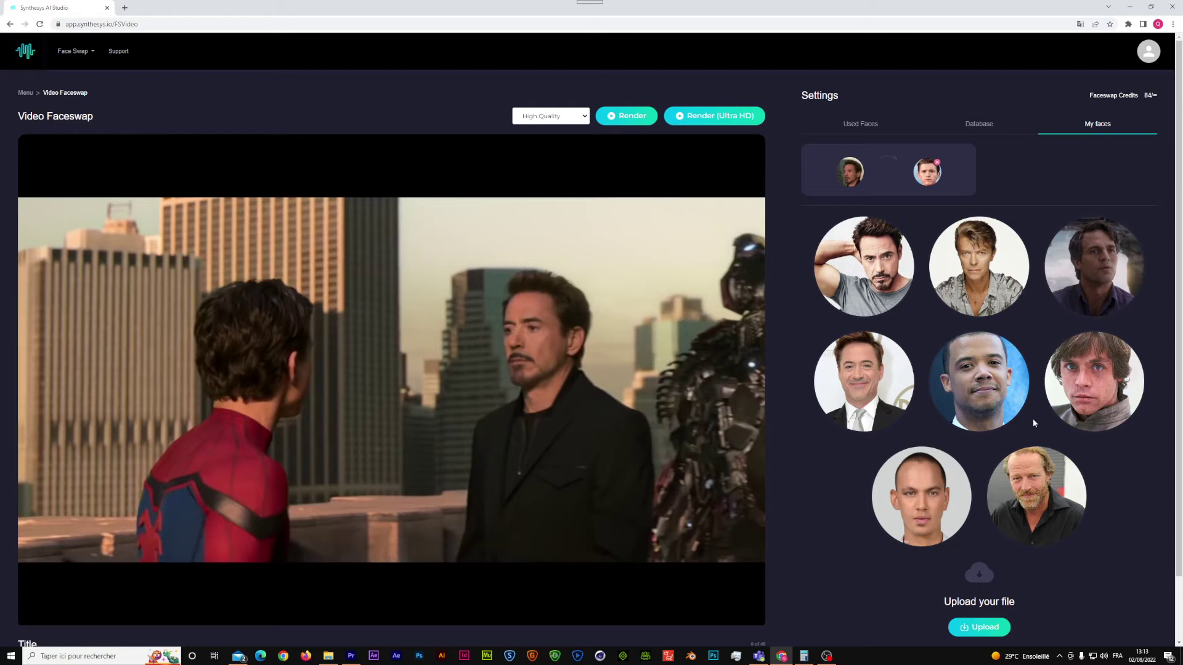
click(979, 125)
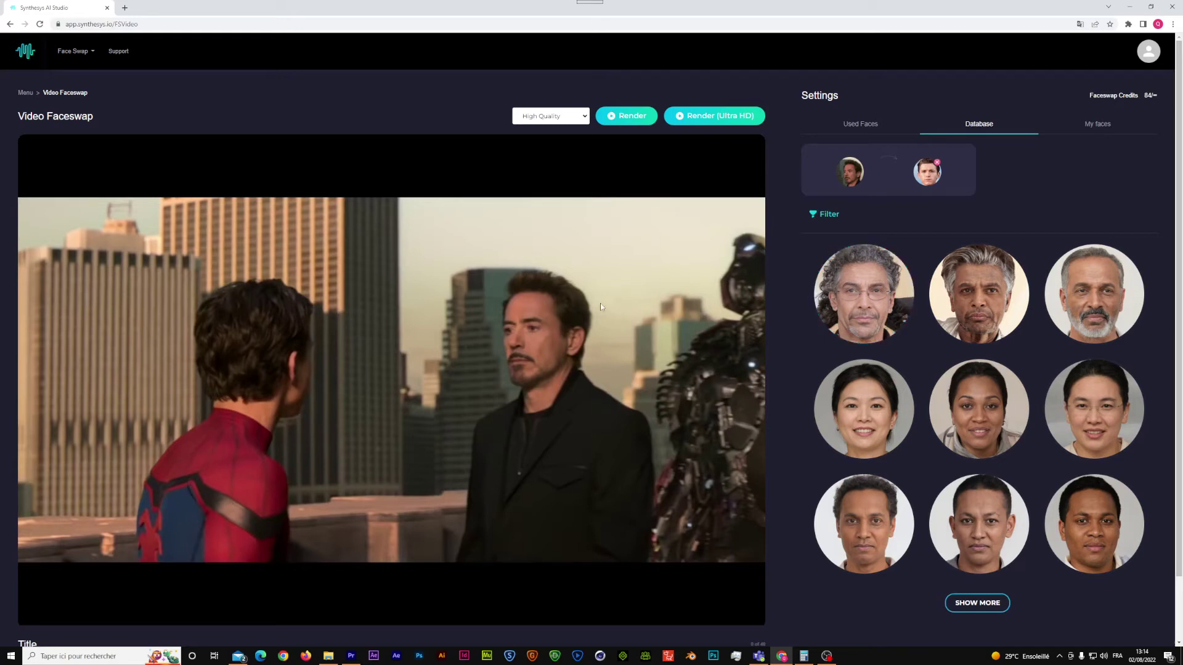
click(561, 117)
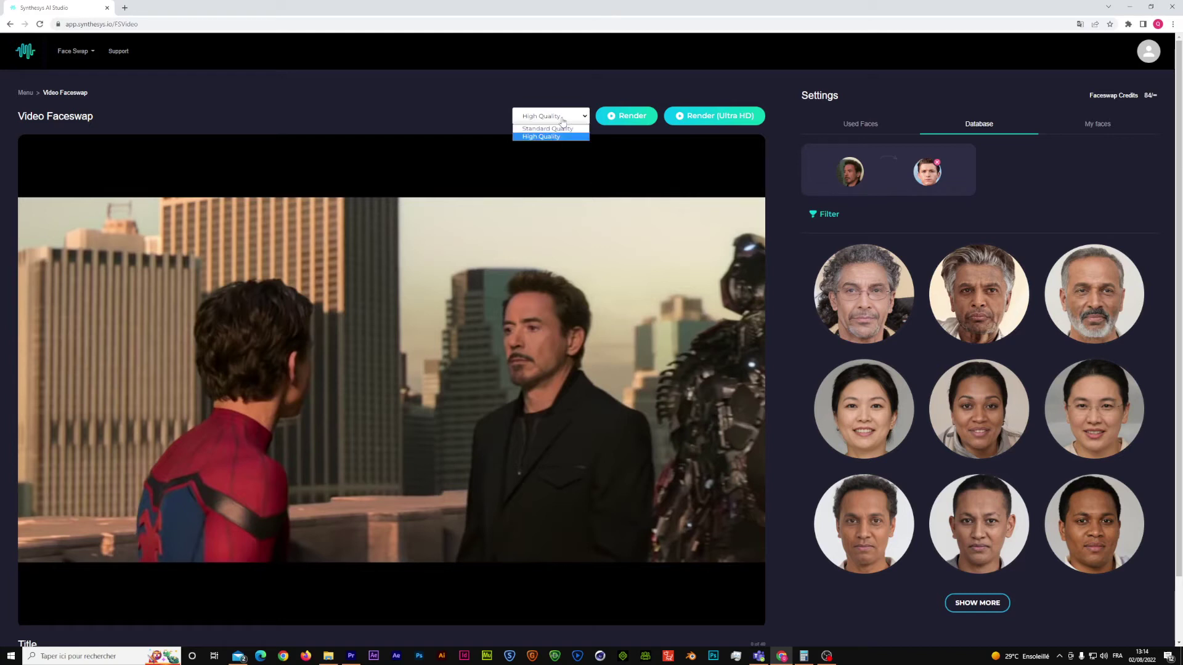
click(563, 137)
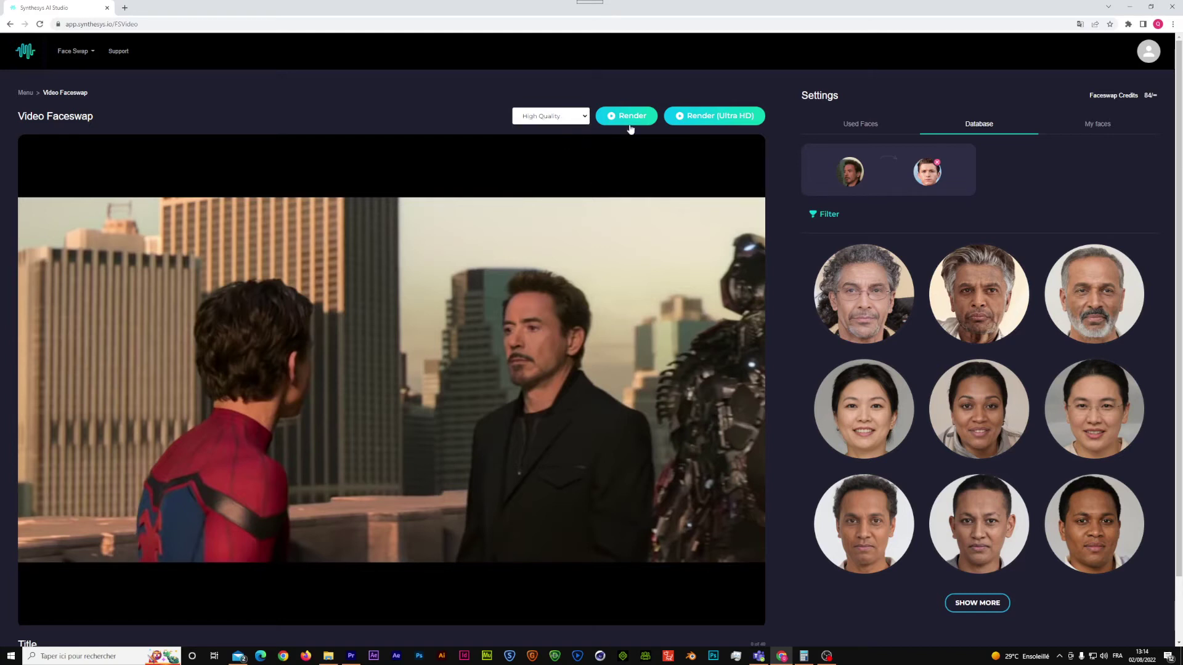
Step: Try to start an Ultra HD render of the faceswap, agreeing to the consent terms
click(702, 119)
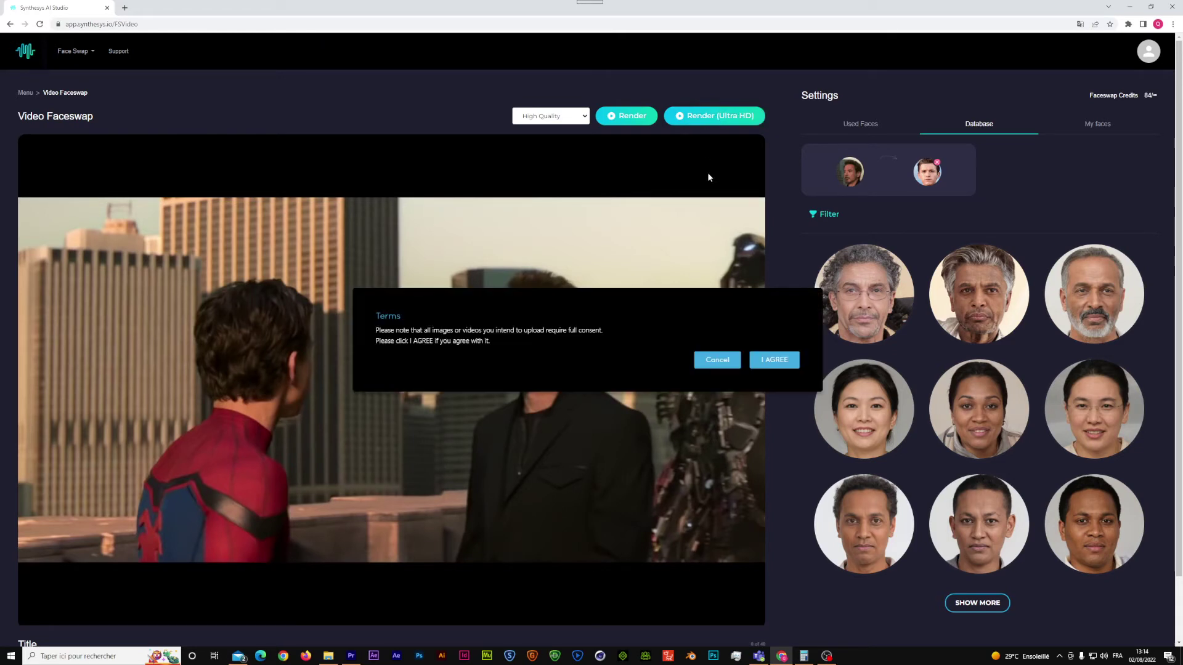
click(774, 359)
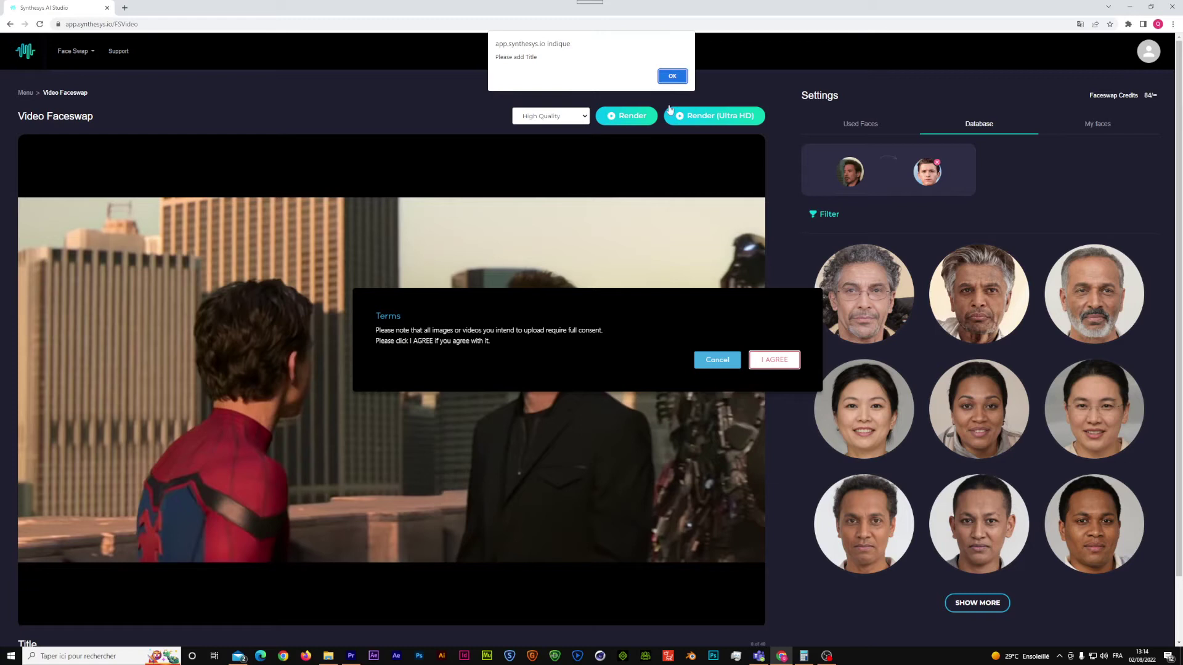
click(673, 76)
Step: Close the old browser tab and load Robert.mp4 into the fresh Video Faceswap page
click(94, 584)
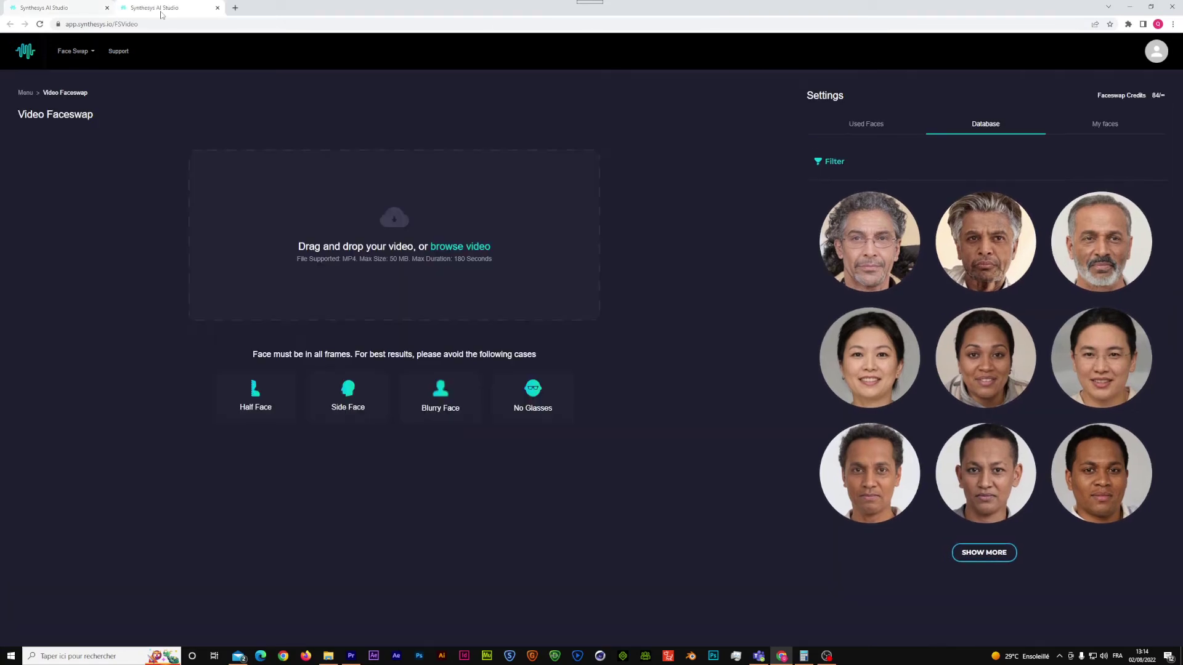
click(85, 13)
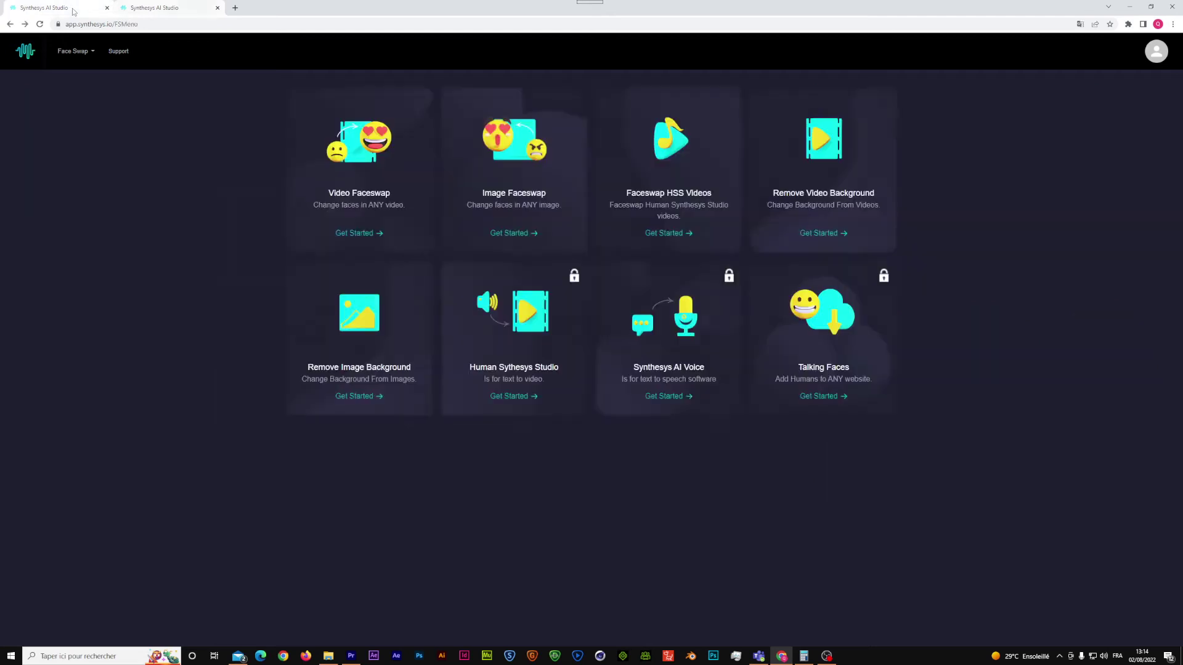
click(107, 7)
click(476, 249)
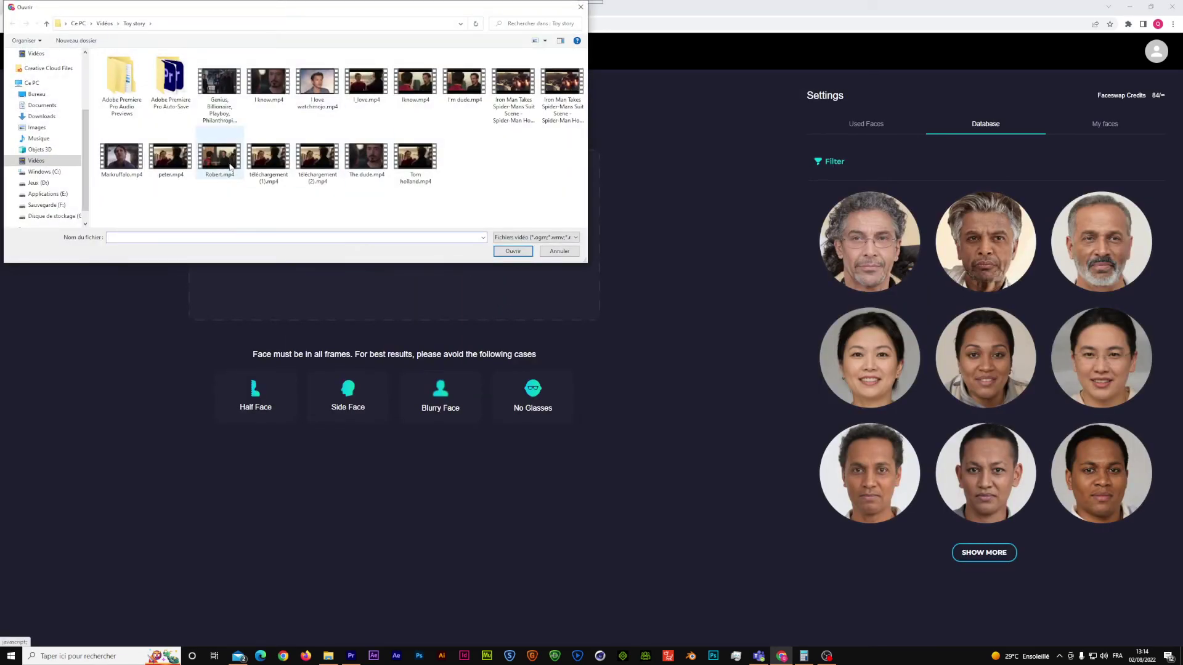
double_click(232, 163)
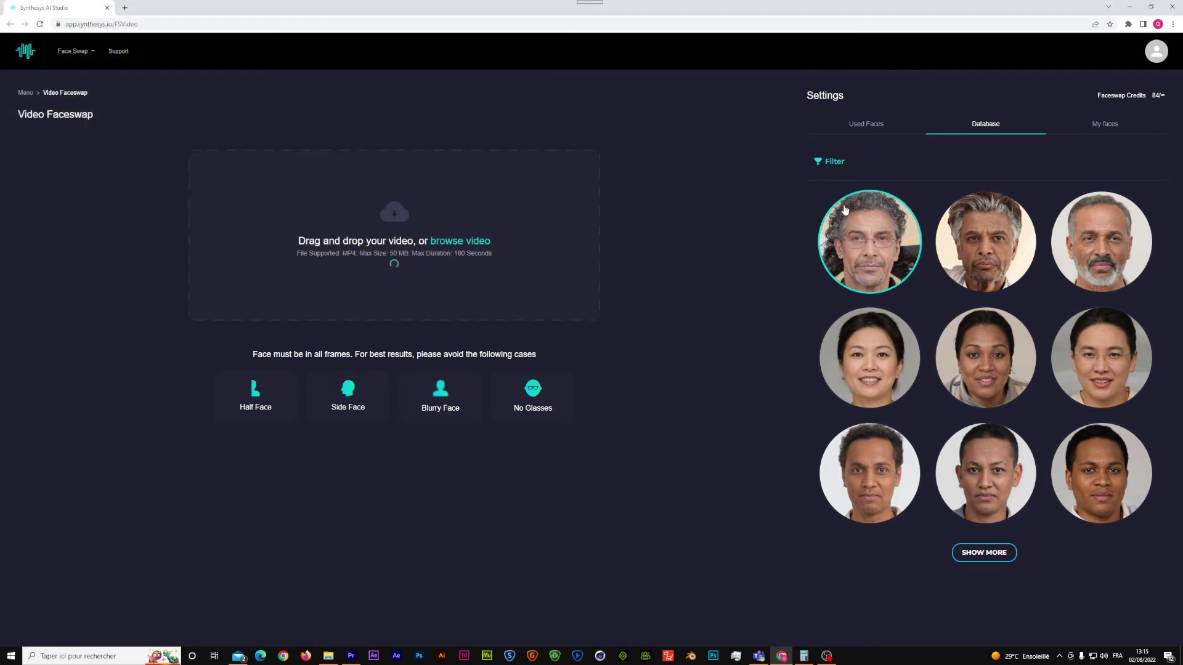
Step: Assign the first saved personal portrait to the face detected in the video and set the quality to High Quality
click(1109, 125)
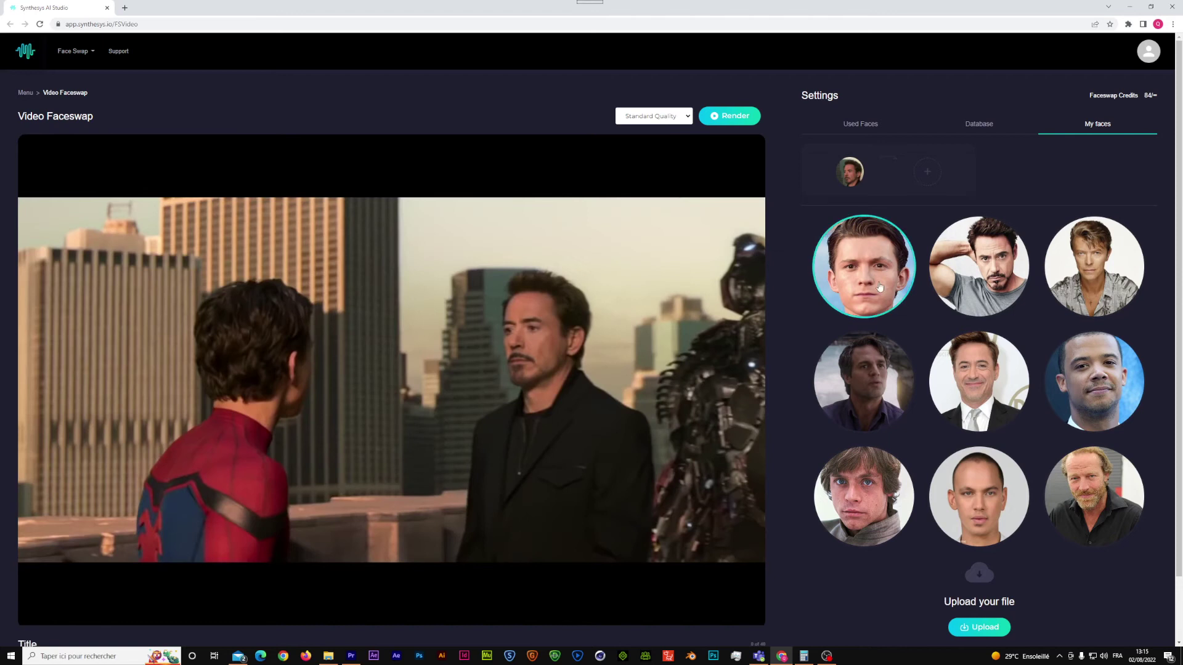
click(880, 287)
click(653, 115)
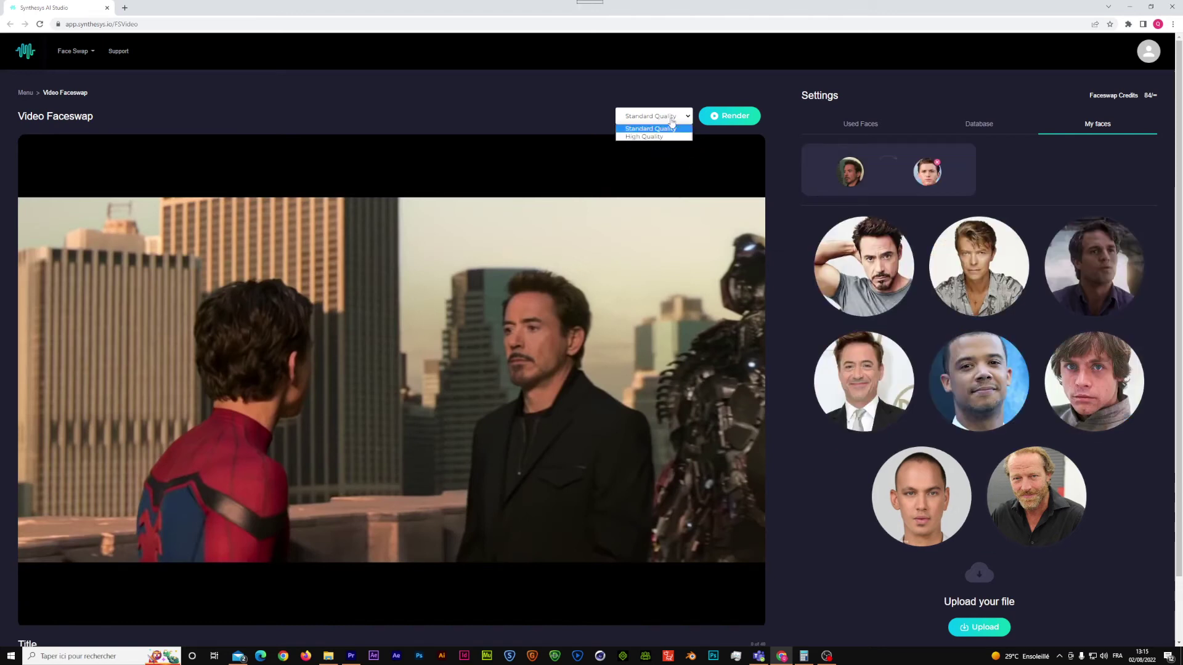
click(658, 137)
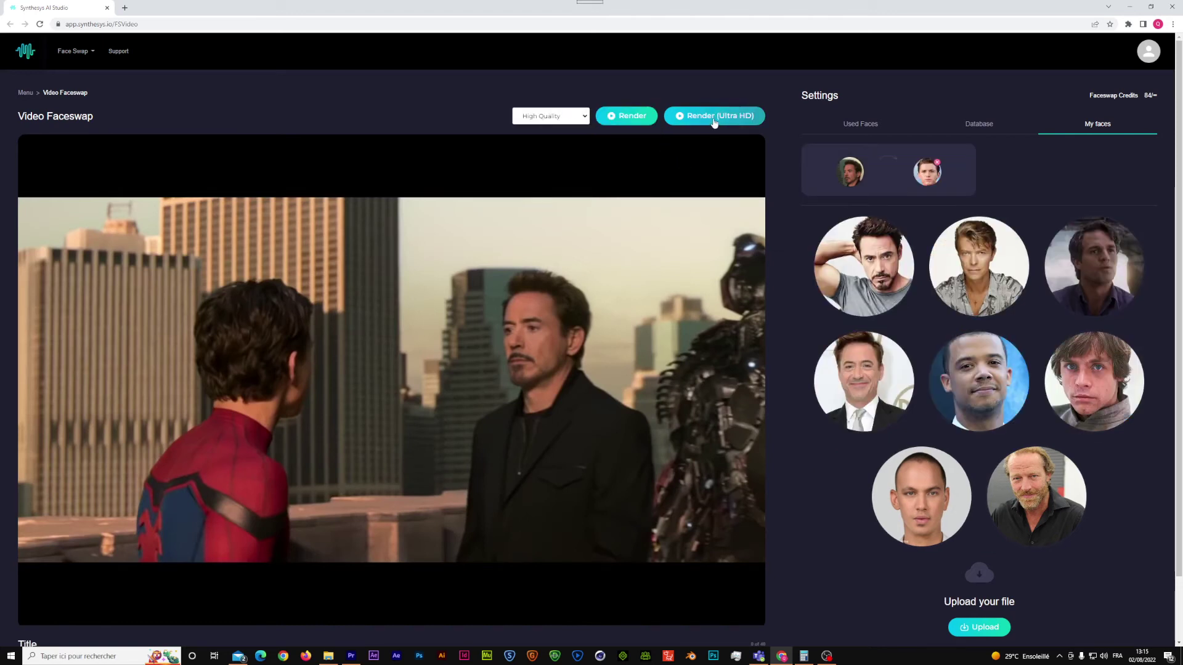
Step: Enter "Robert" as the title of the faceswap video
scroll(179, 397, down, 6)
scroll(159, 427, up, 10)
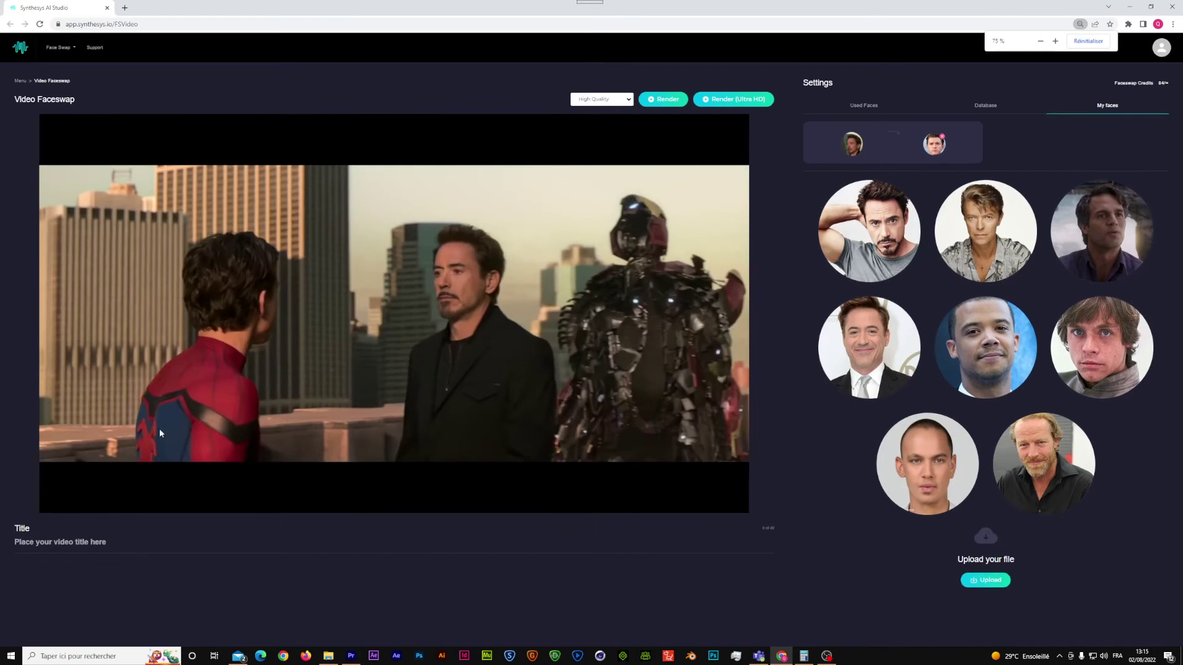
scroll(128, 441, down, 4)
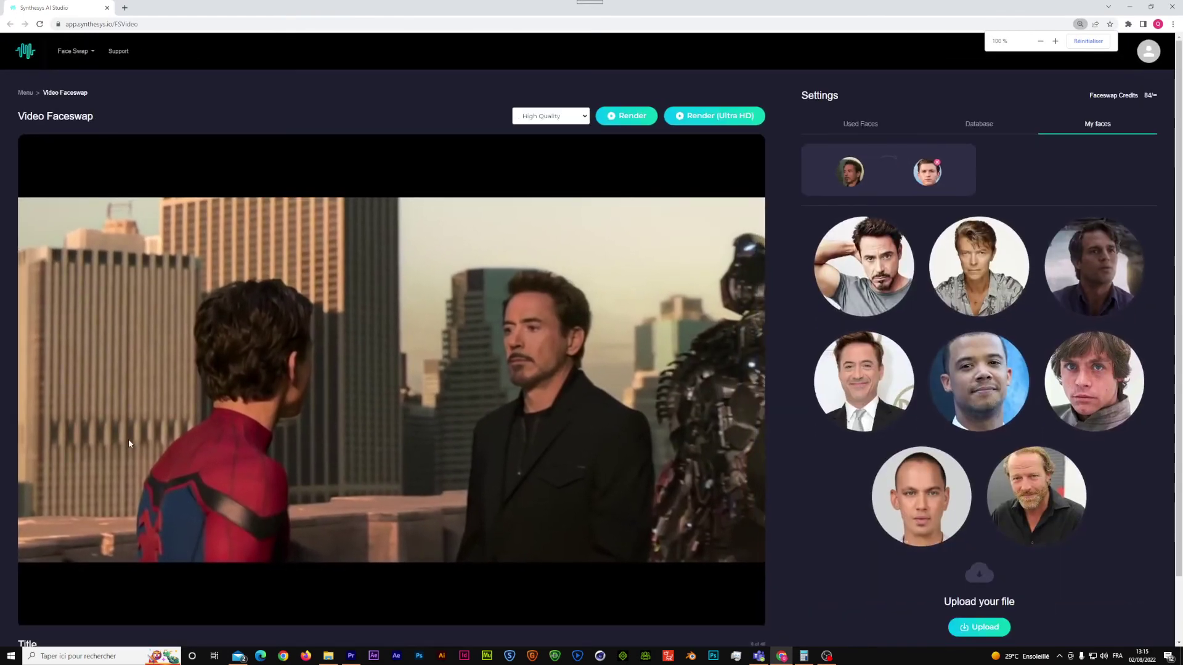
scroll(128, 442, down, 2)
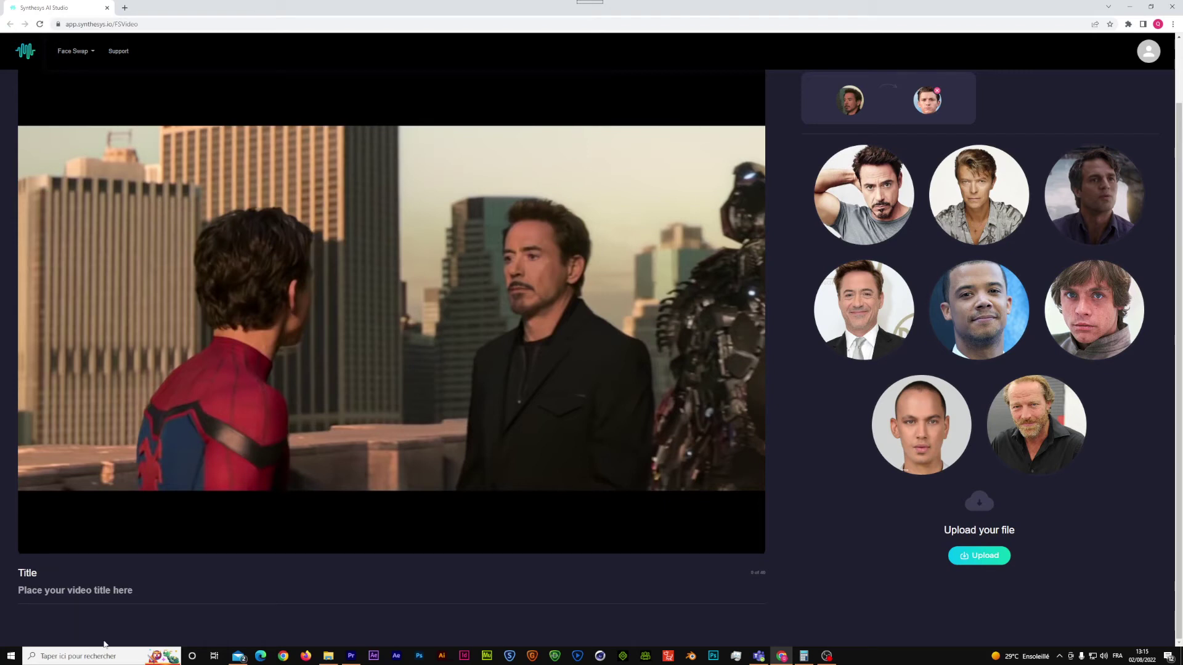
click(100, 587)
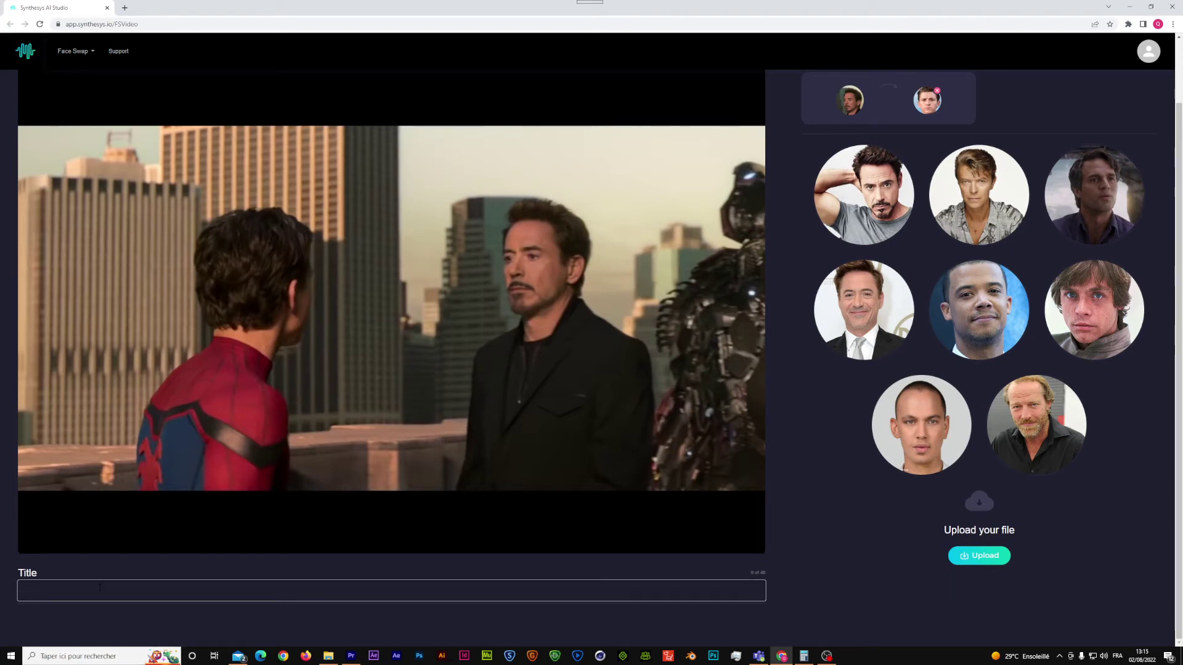
text(OBERT)
key(ctrl+a)
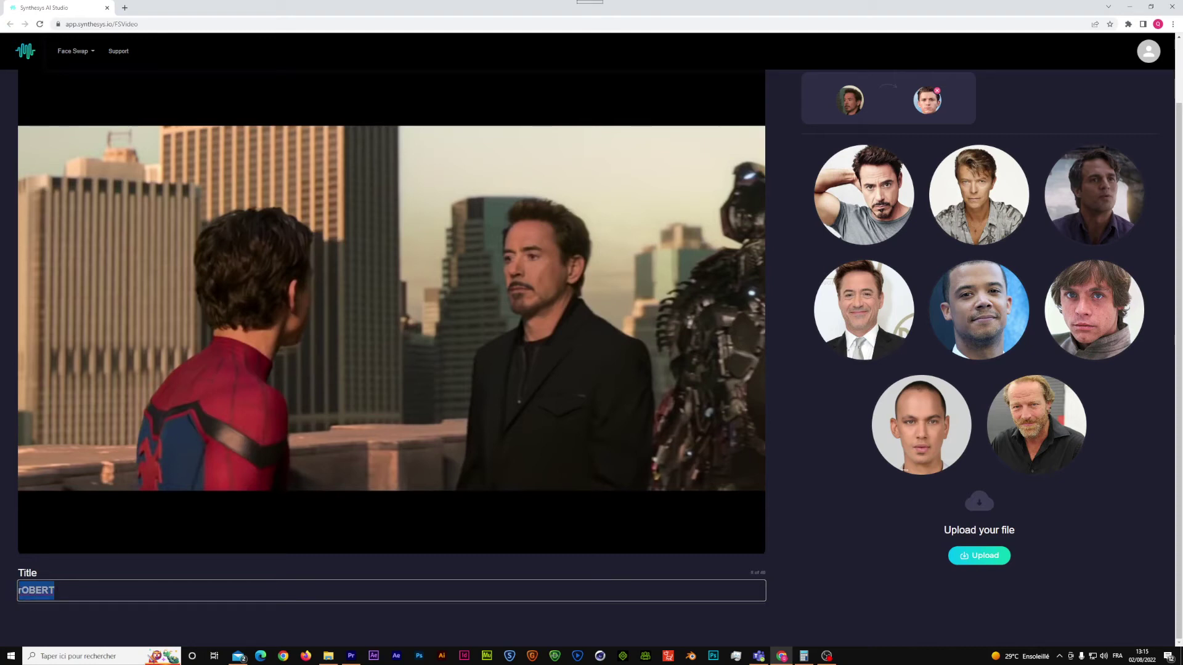
text(Robert)
Step: Start the Ultra HD render of the faceswap and agree to the consent terms
scroll(431, 308, up, 1)
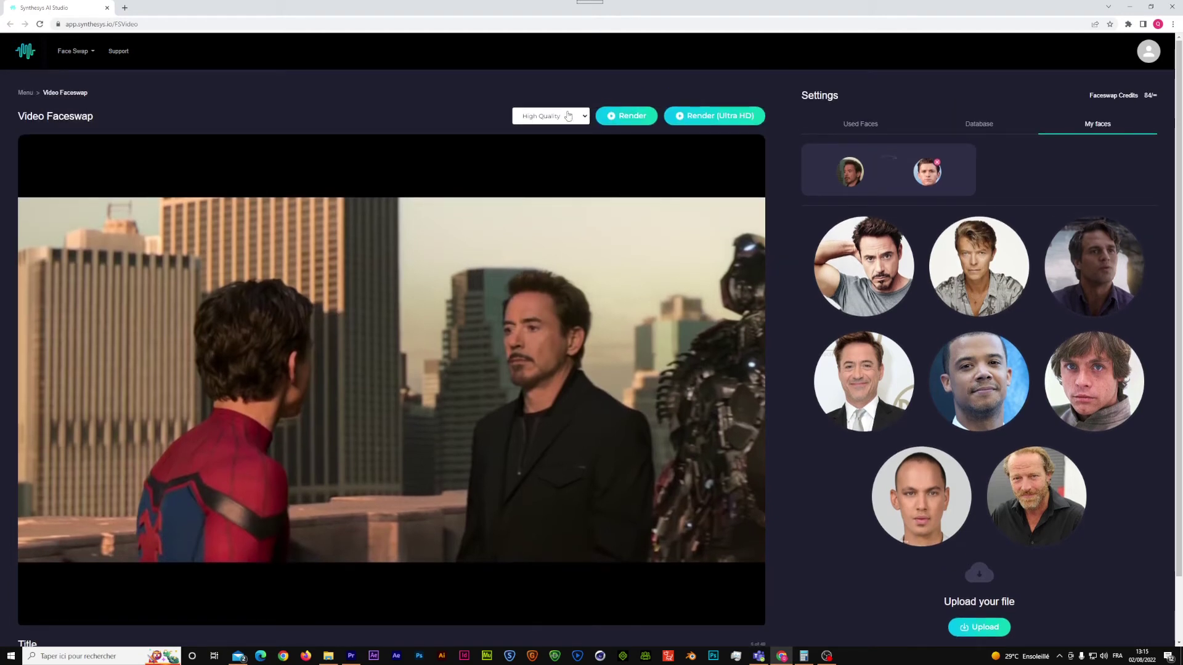
click(689, 115)
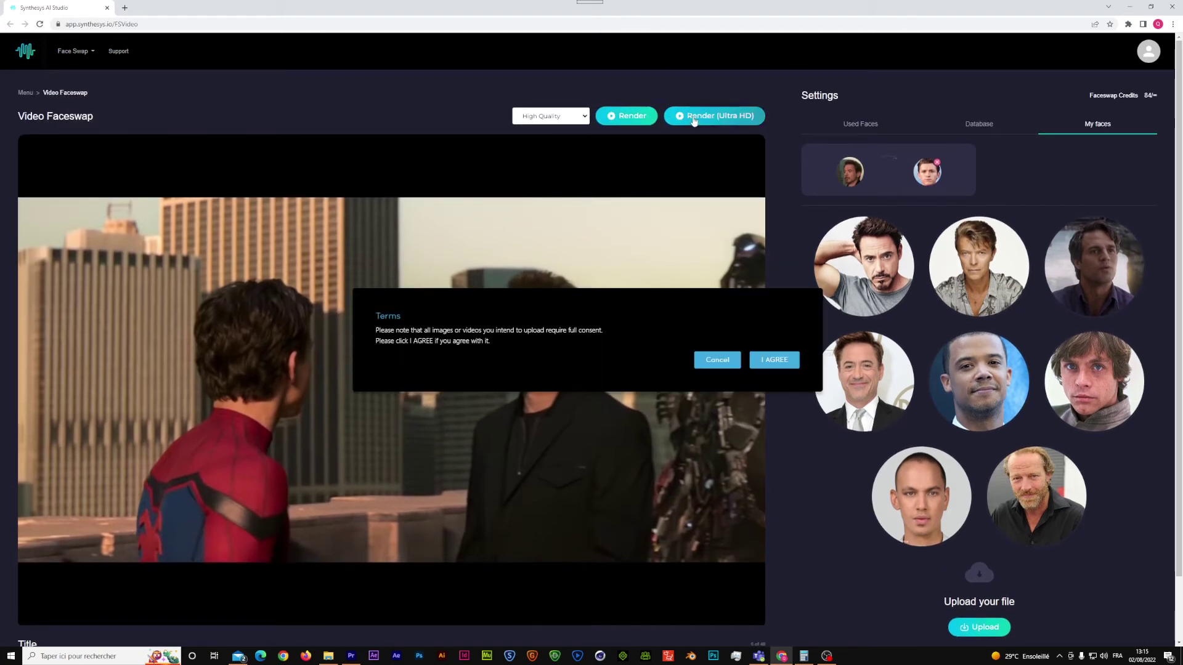
click(777, 362)
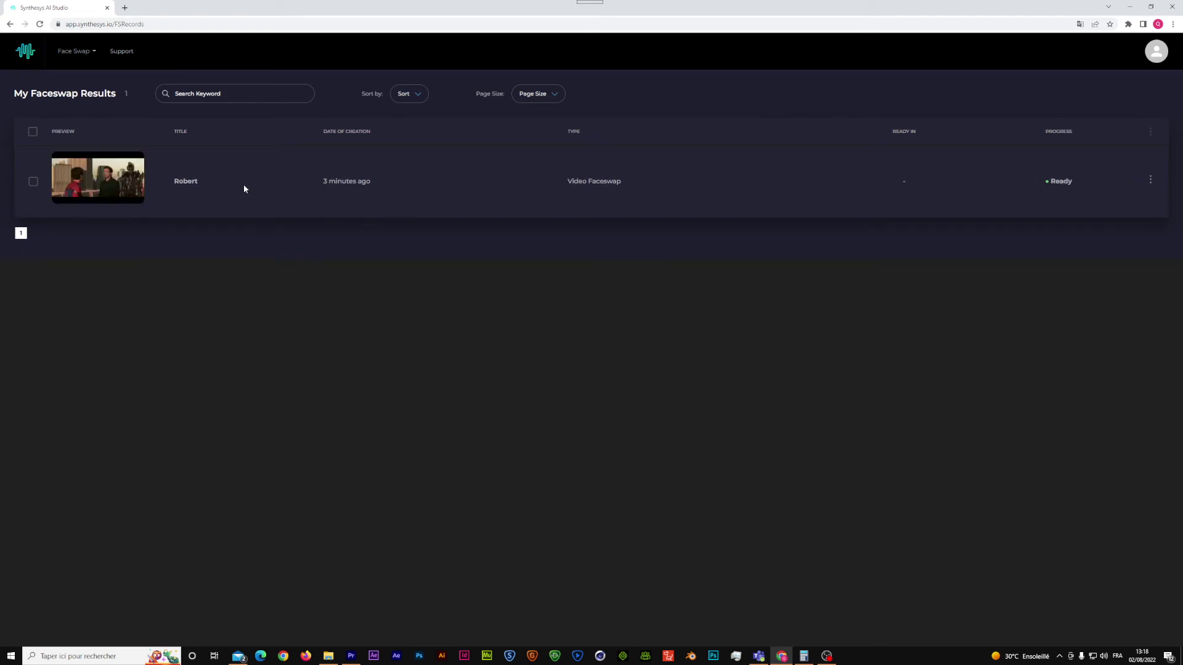
Step: Download the finished Robert faceswap video and add the downloaded clip to the Premiere Pro timeline after the existing clip on V1
click(1150, 182)
click(1120, 205)
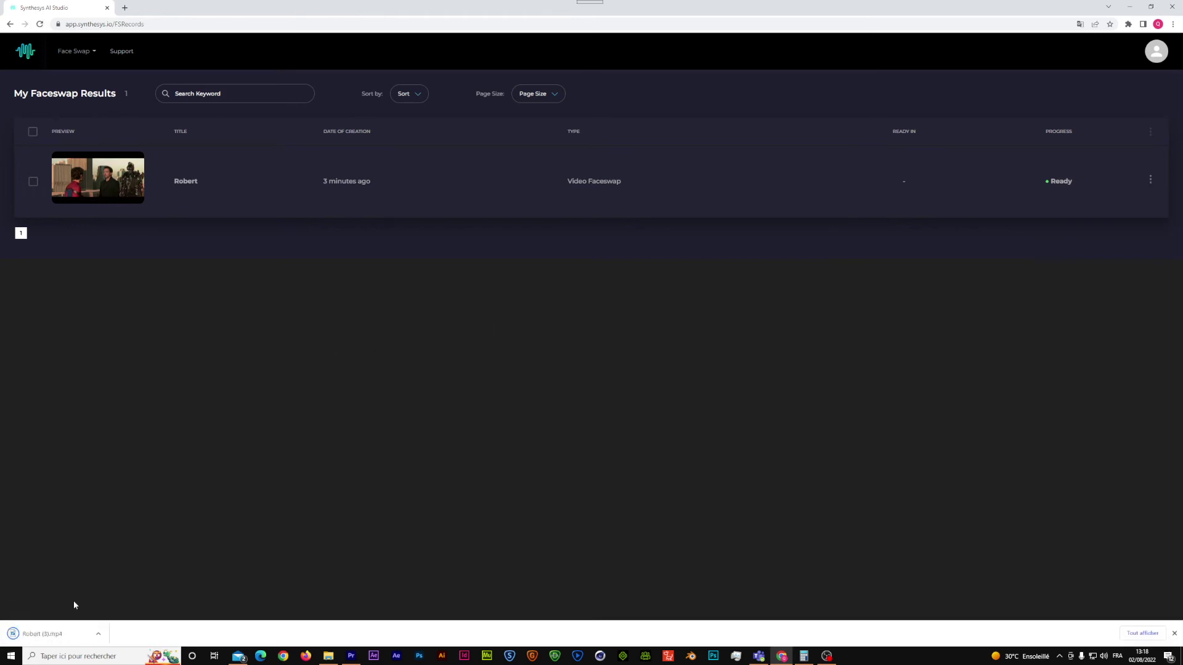
drag(62, 634, 730, 555)
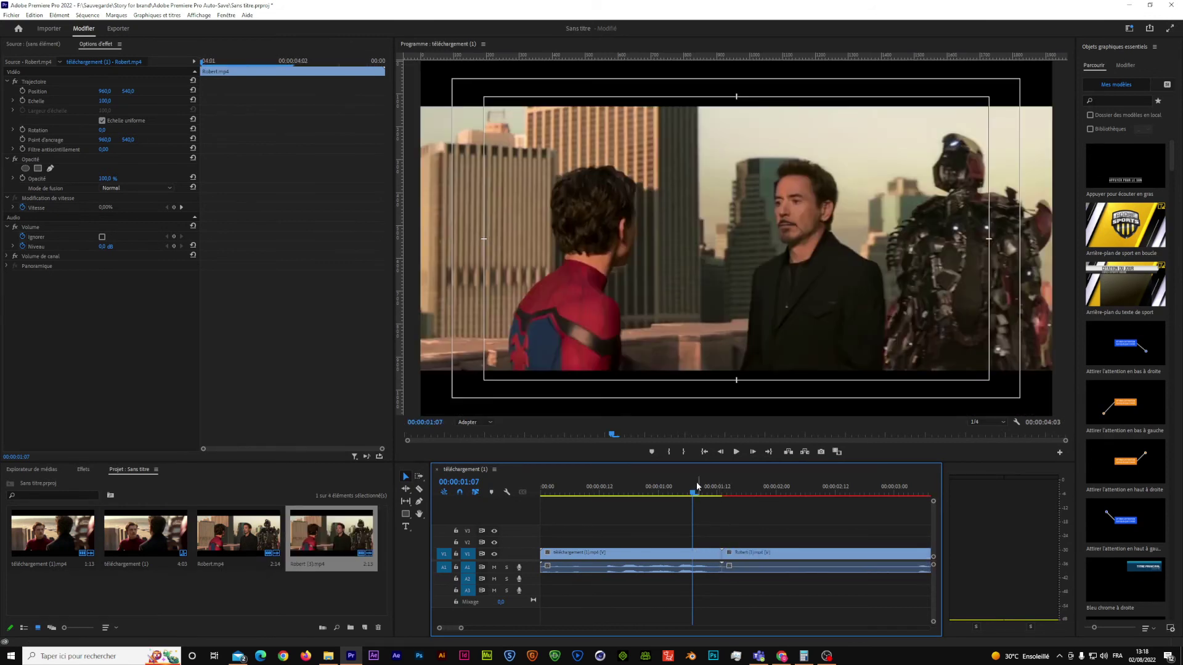
Step: Move the face-swapped Robert clip earlier on V1 so that it starts at 00:00:00:22, overwriting the end of the preceding clip
drag(698, 487, 648, 500)
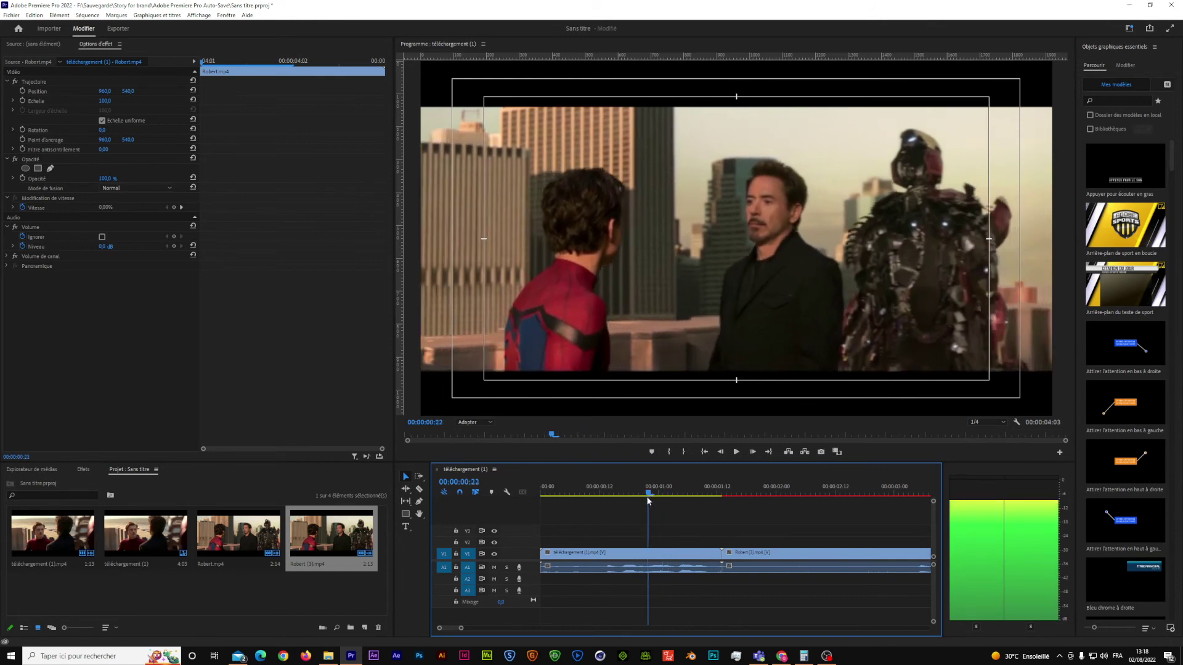
click(750, 455)
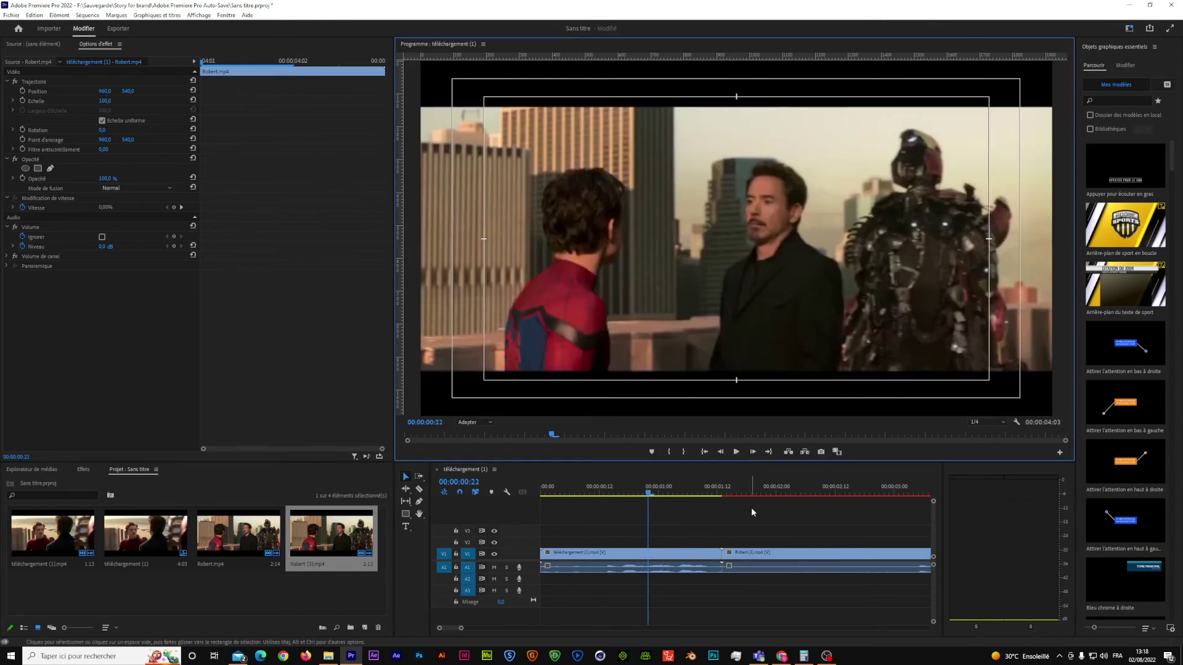
drag(756, 556, 679, 558)
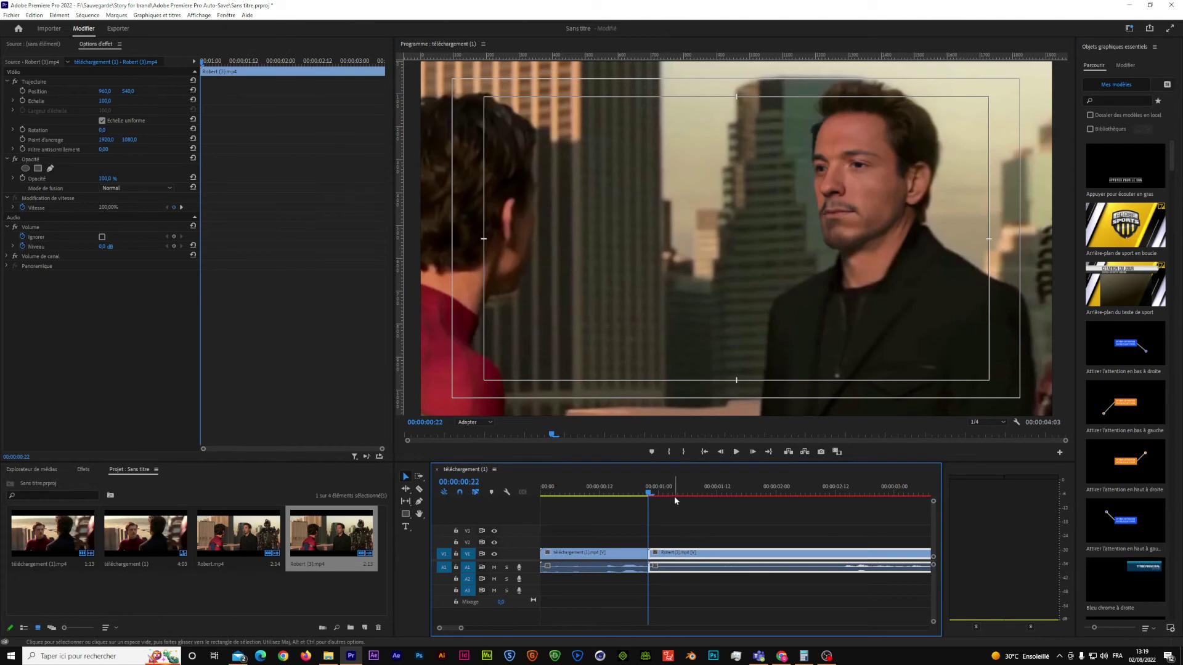
Step: Set the scale of the face-swapped clip to 50
click(106, 101)
text(50)
key(Return)
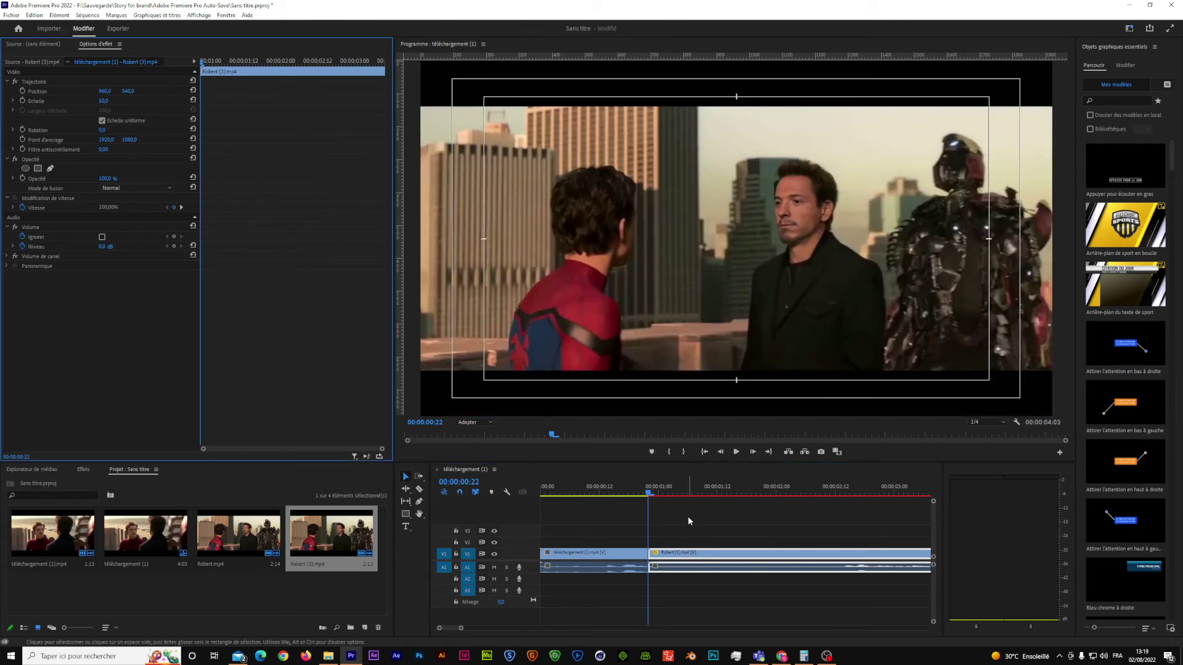
Step: Scrub through the face-swapped clip on the timeline and examine the replaced face in the program preview
drag(650, 496, 775, 545)
mouse_move(781, 655)
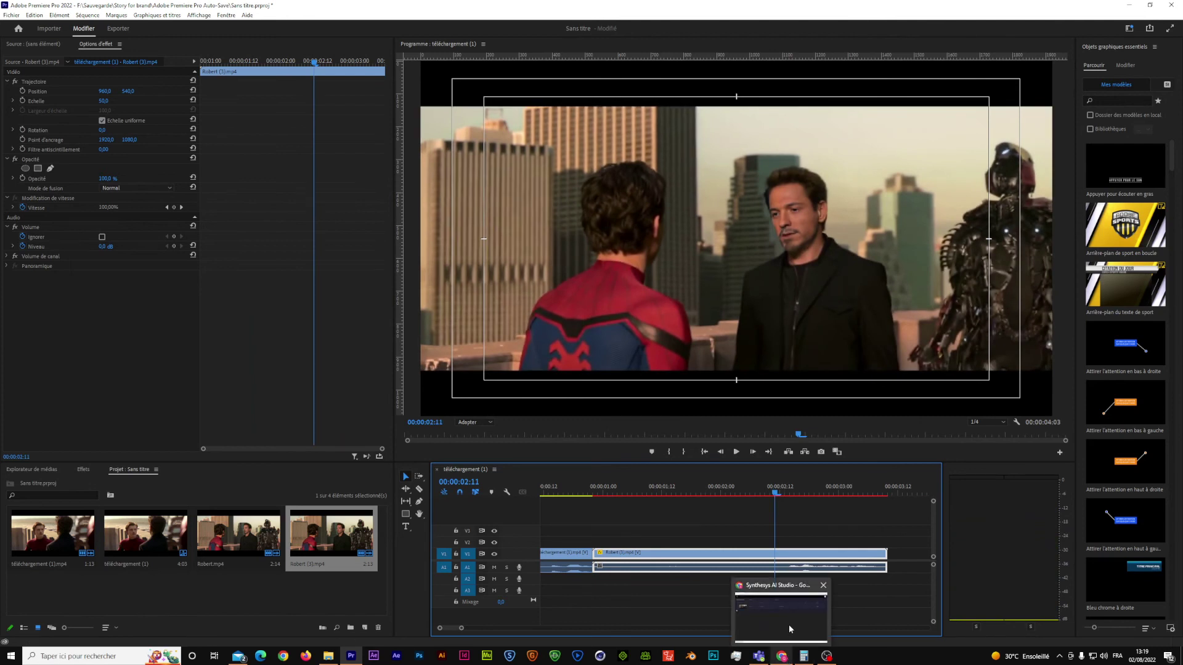
click(790, 629)
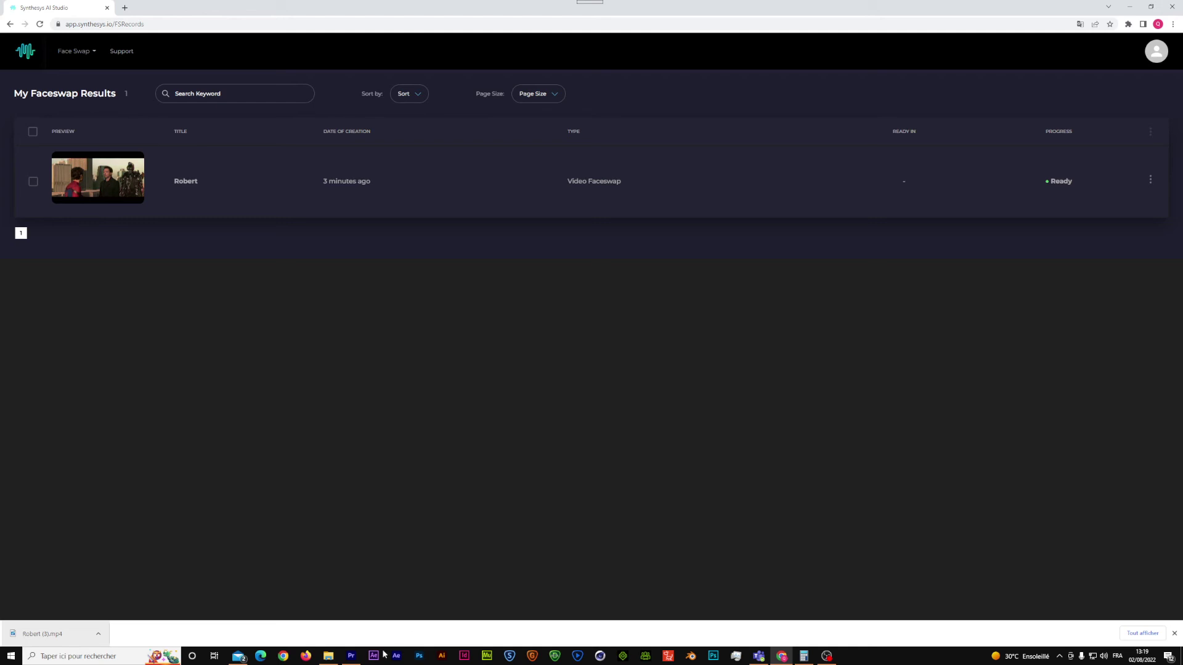
click(351, 656)
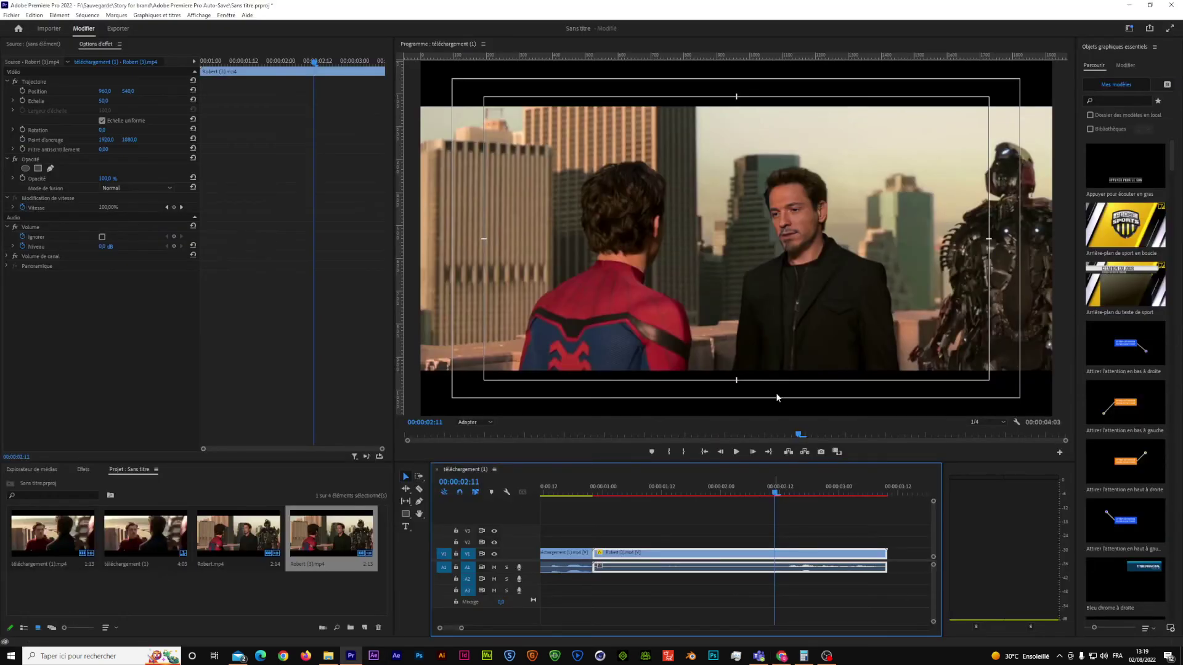
key(Left)
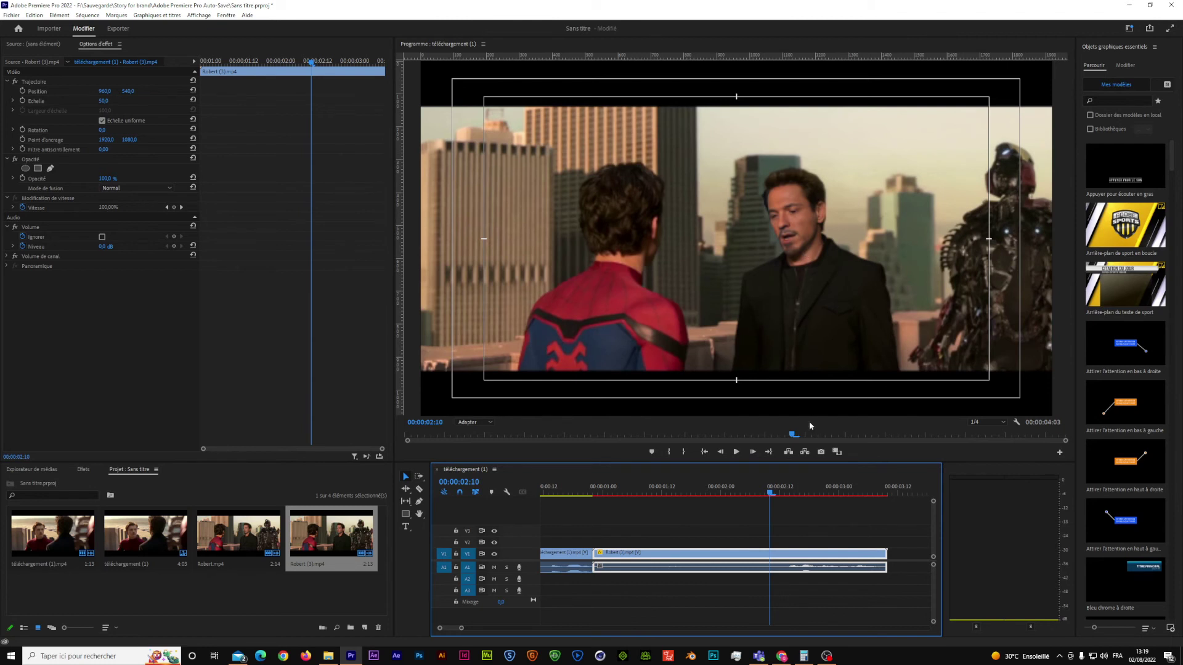
drag(771, 493, 707, 529)
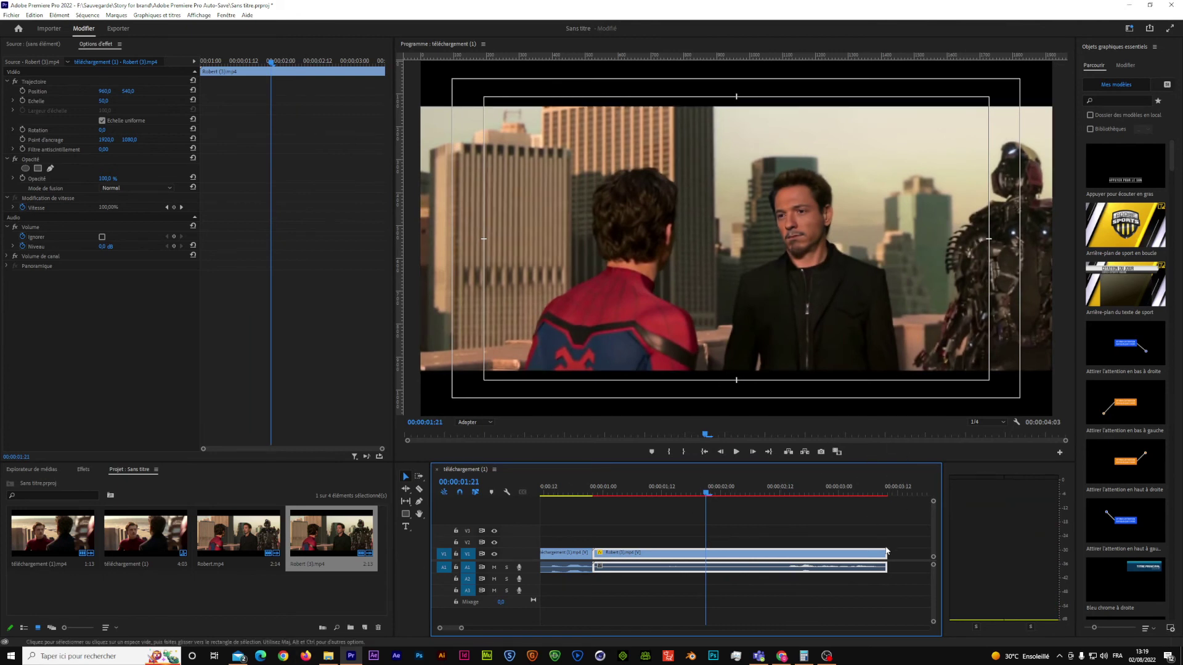
Step: Switch to Chrome, search for "faceswap google colab" in a new tab, and open the faceswap trainer notebook
mouse_move(790, 660)
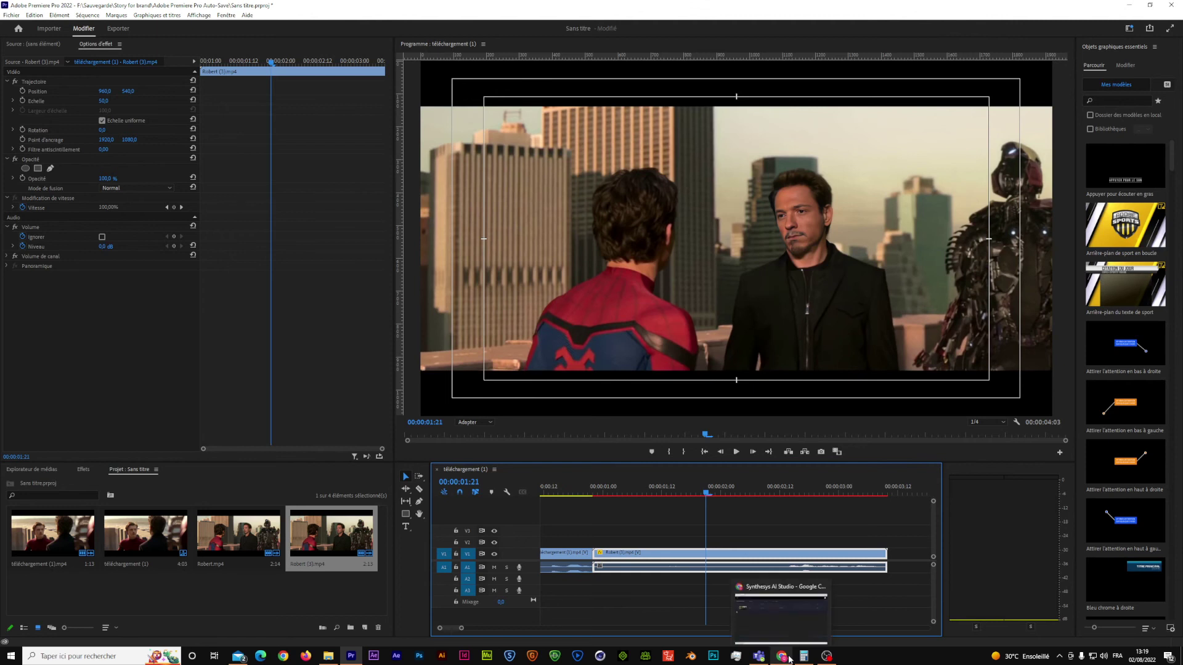
click(797, 615)
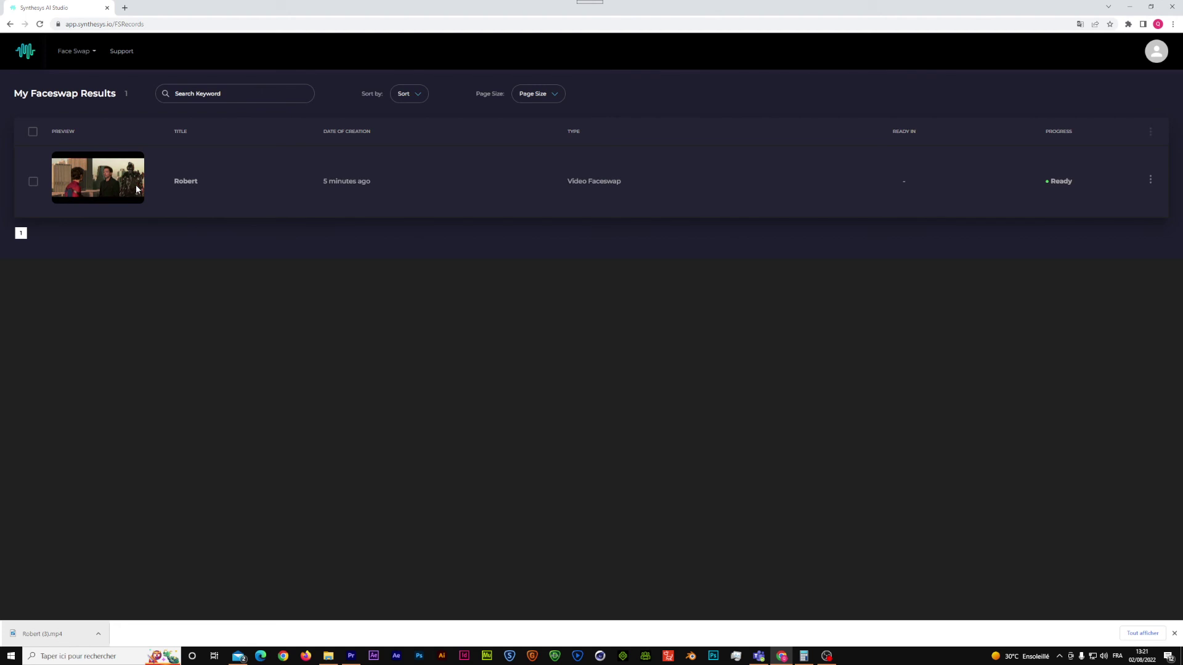
click(124, 7)
click(158, 23)
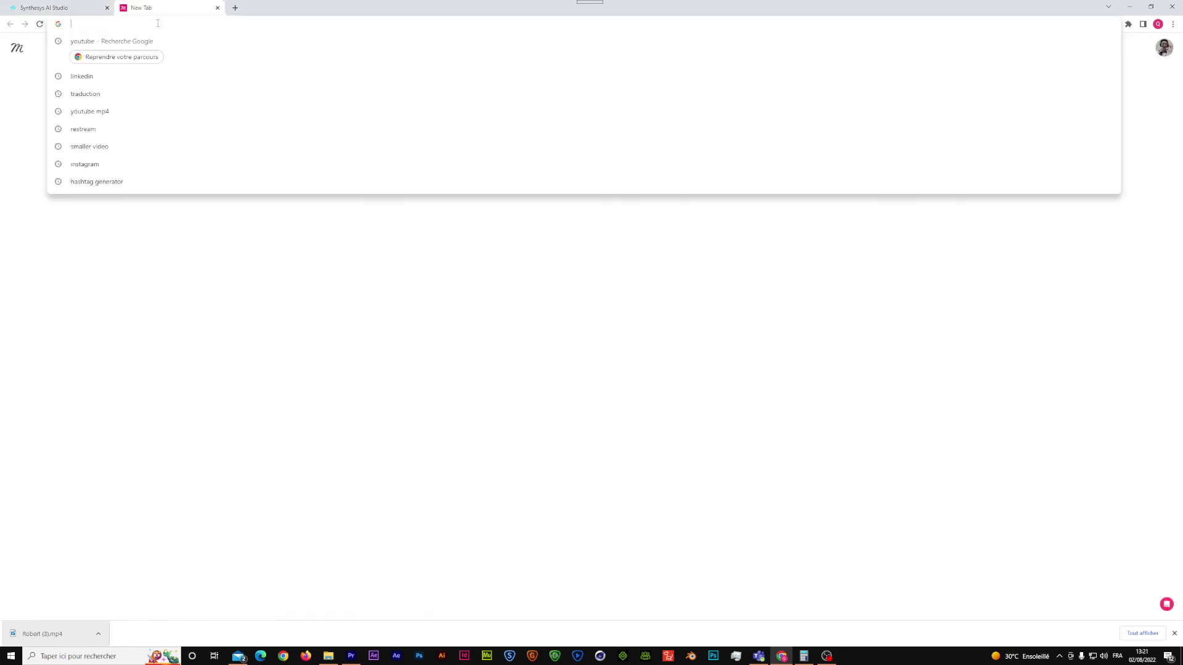
text(faceswap google colab)
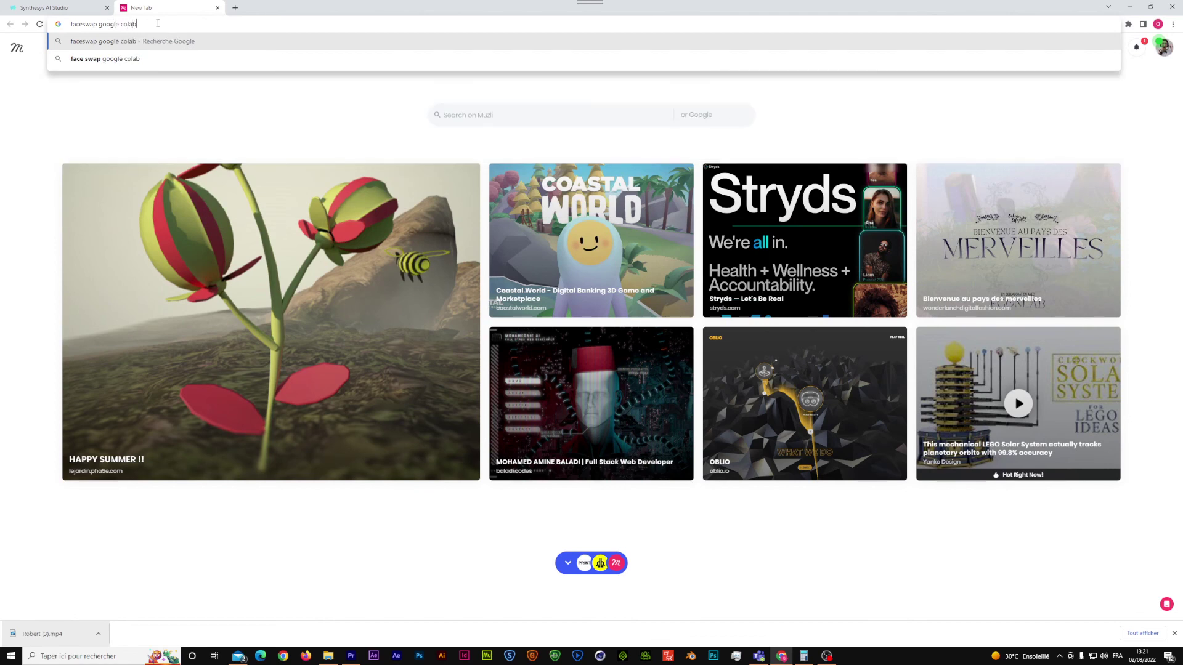
key(Return)
click(220, 137)
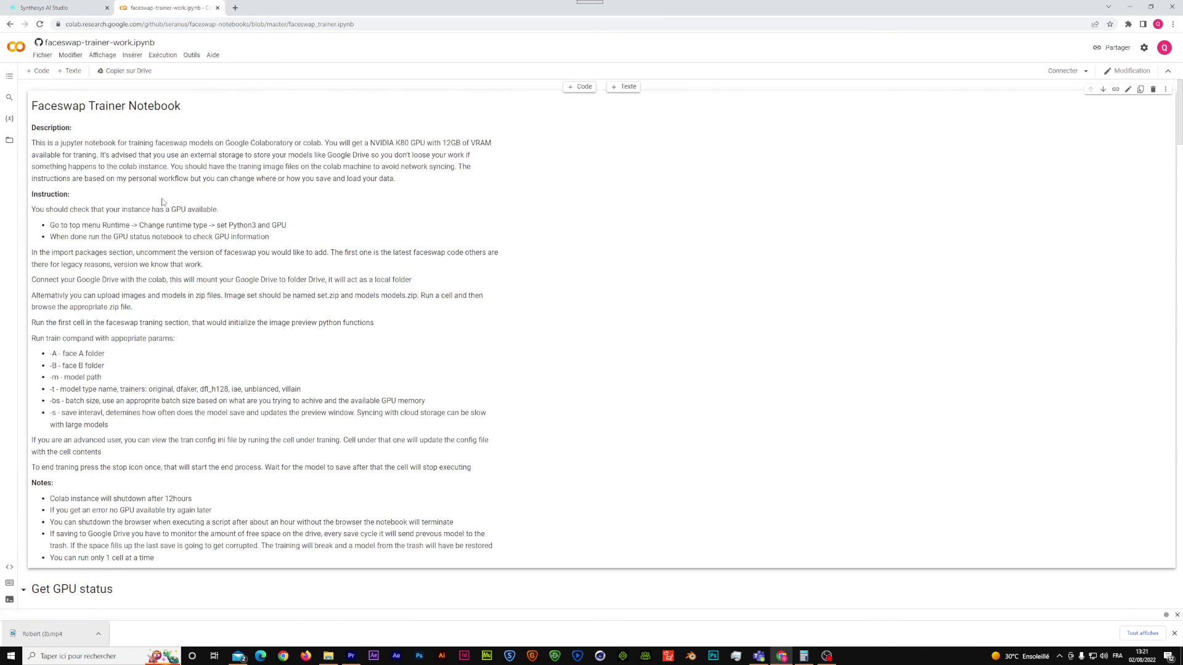
Step: Examine the Faceswap Trainer notebook's instructions, GPU status, package import, Google Drive and file upload sections, and compare it with the Synthesys results page
scroll(193, 228, down, 9)
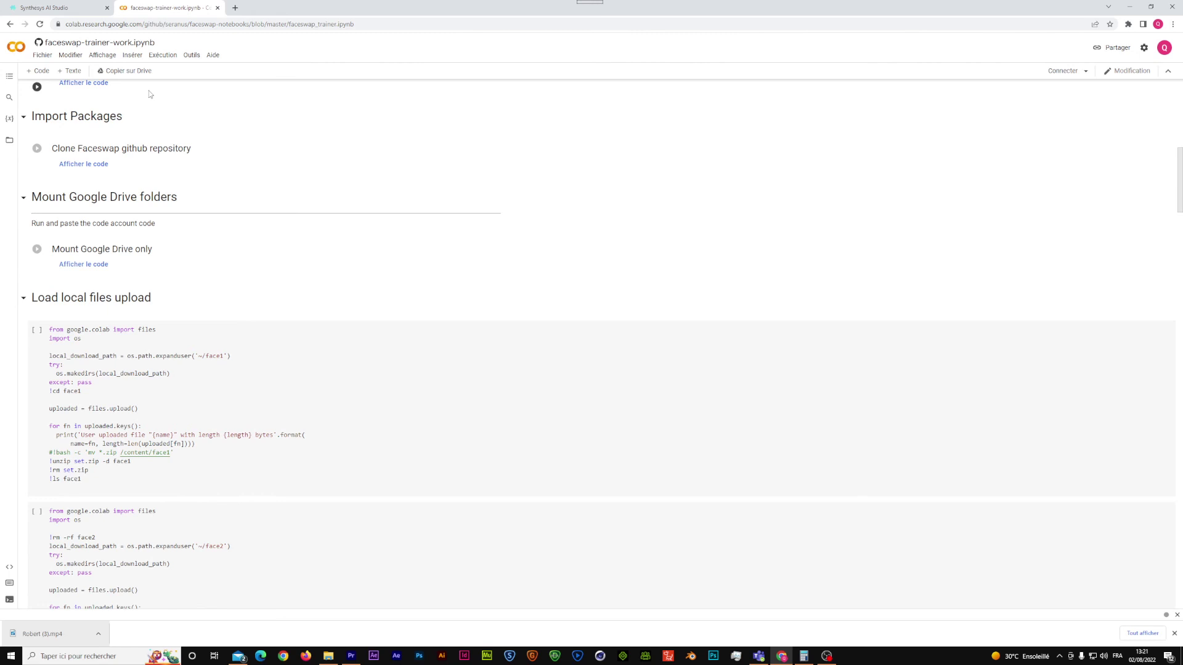
scroll(150, 94, up, 8)
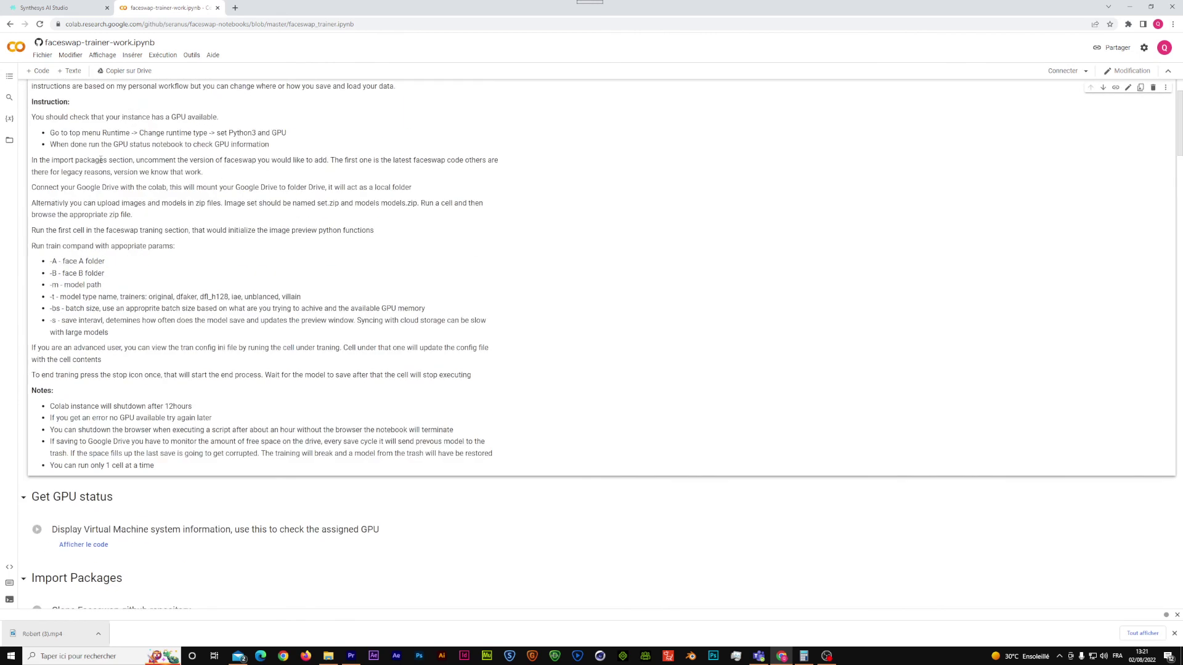
scroll(100, 159, up, 2)
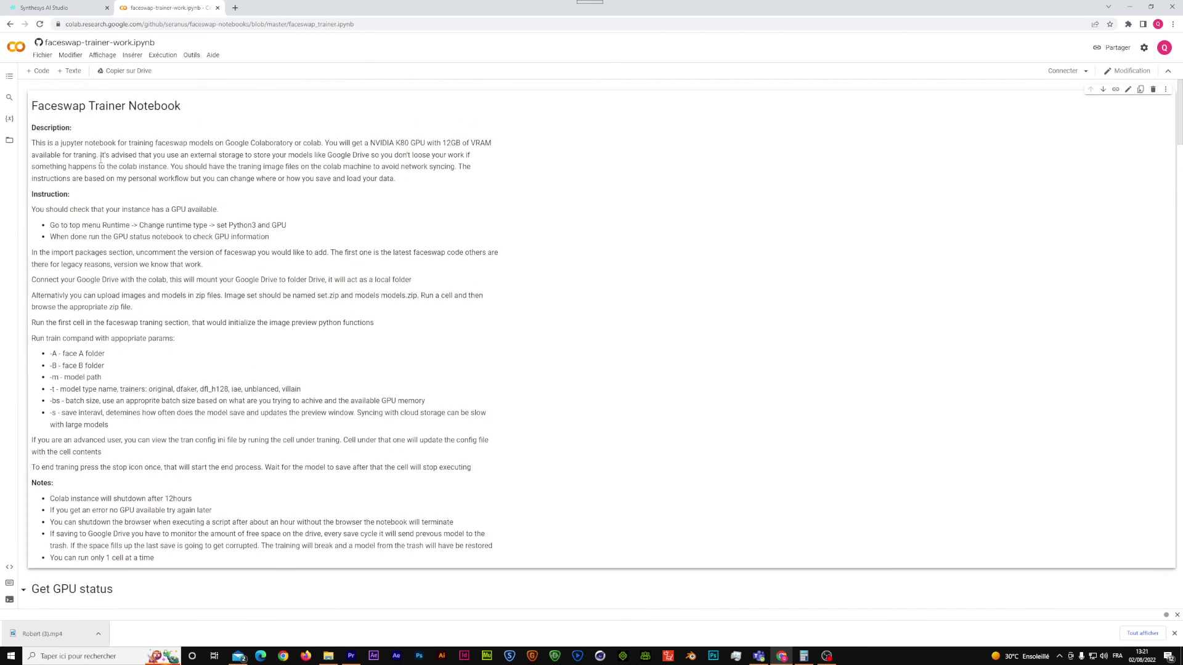
scroll(153, 200, down, 6)
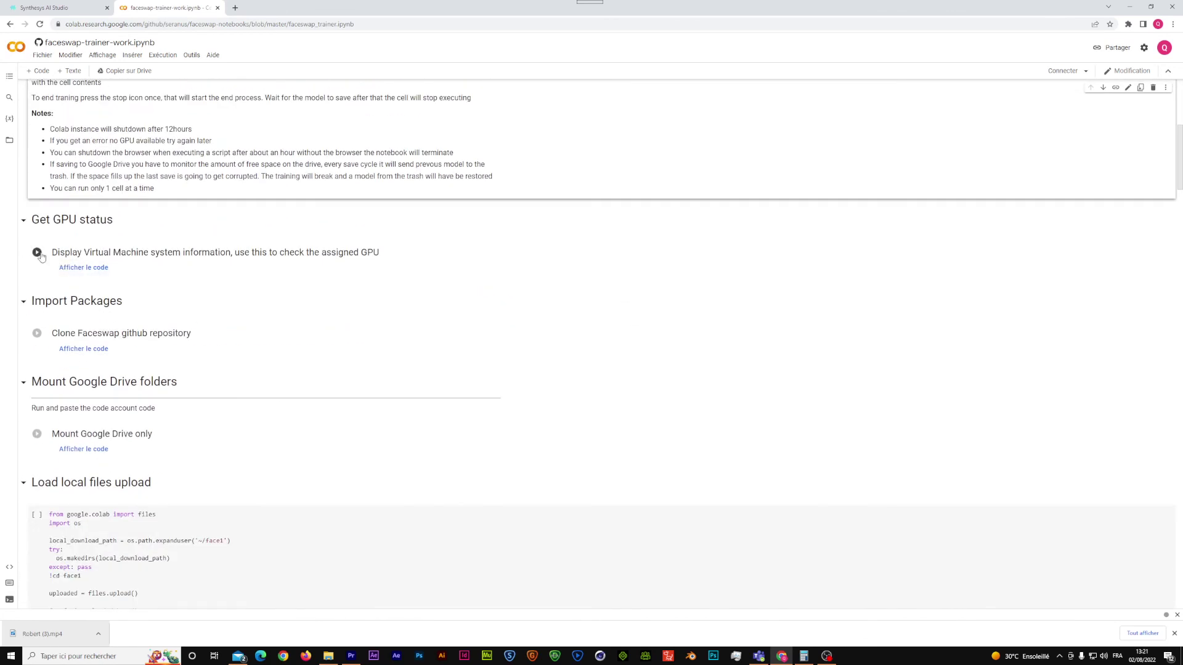
scroll(39, 253, down, 1)
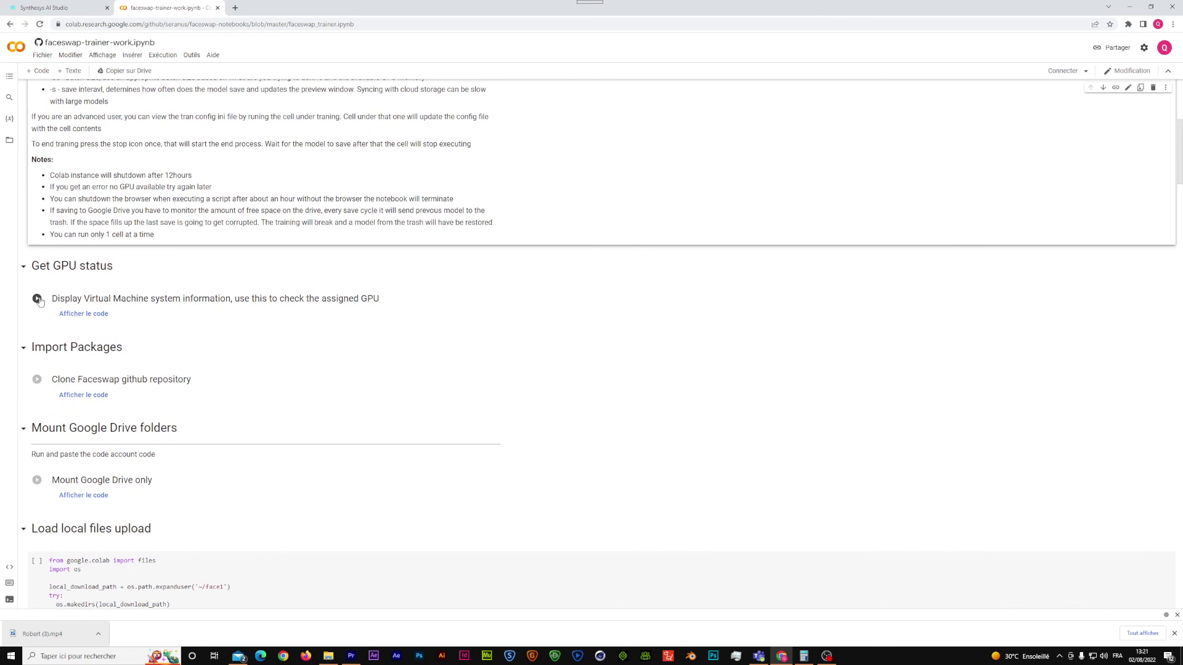
scroll(159, 452, down, 6)
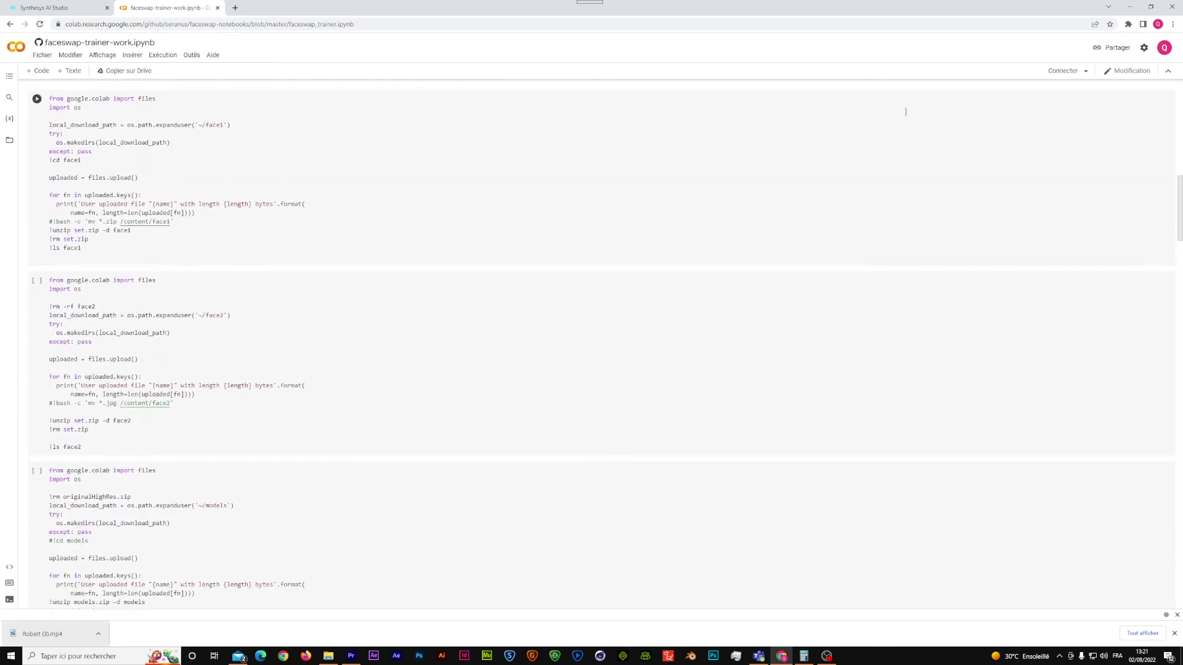
click(79, 13)
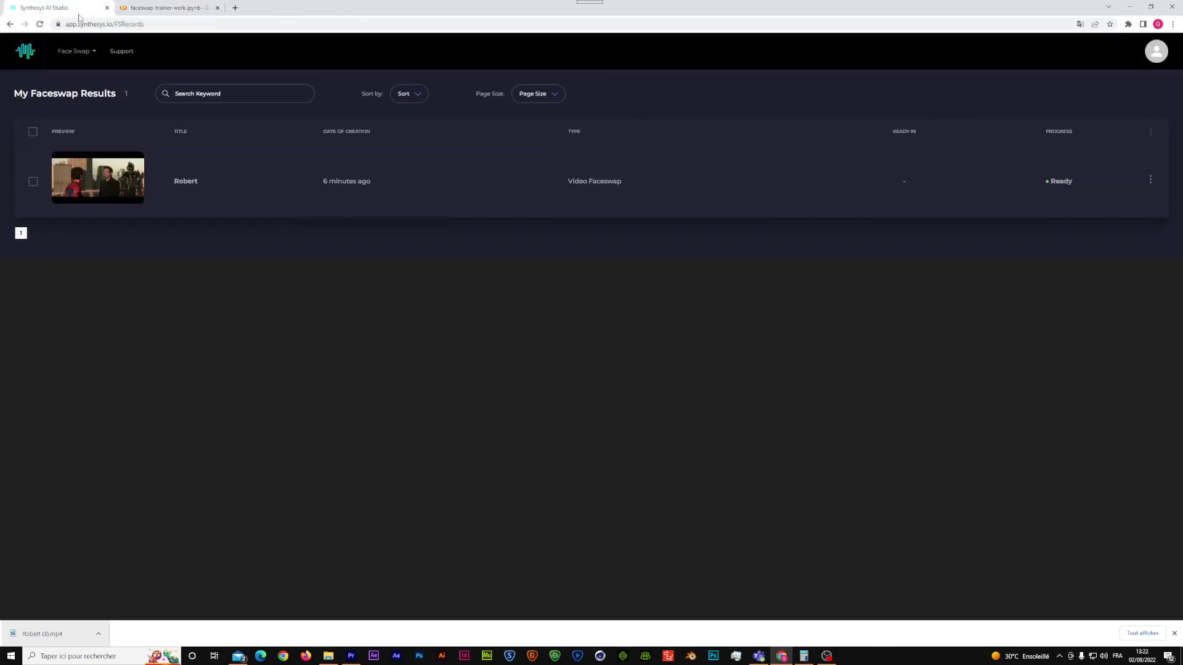
click(165, 8)
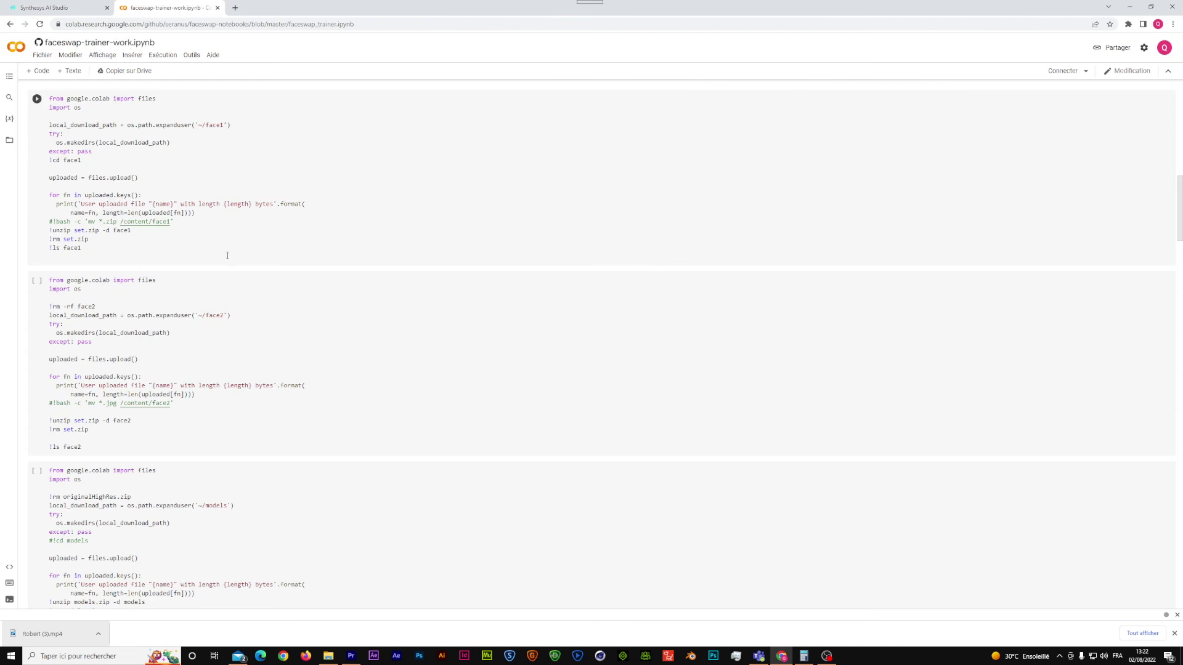